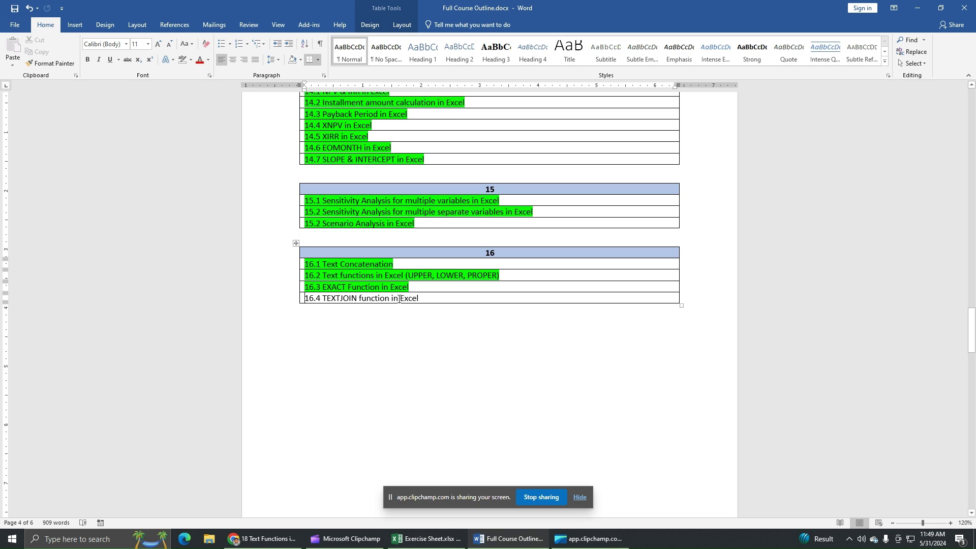
# Step: Switch to the Exercise Sheet workbook in Excel and examine the word lists under Text 1 and Text 2
pyautogui.click(445, 543)
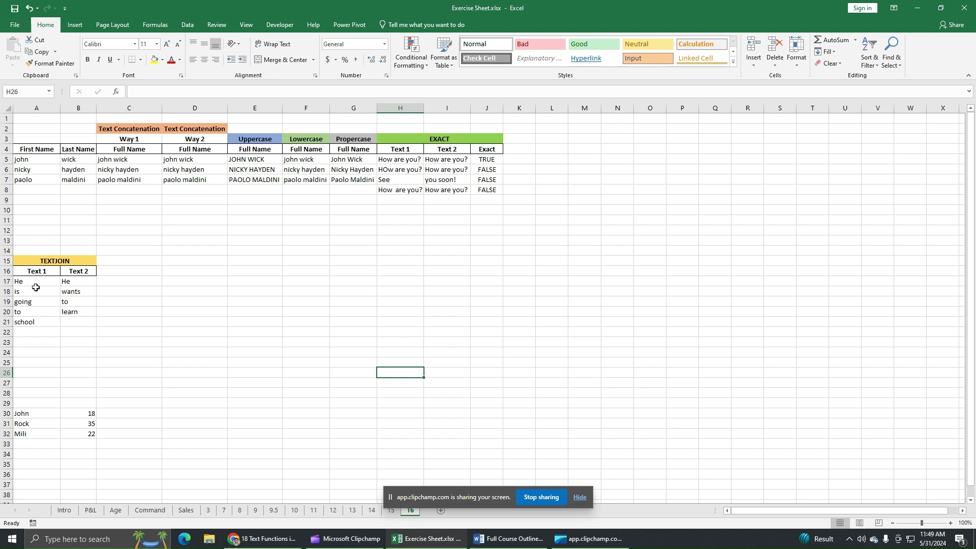
pyautogui.moveTo(37, 271); pyautogui.dragTo(43, 320)
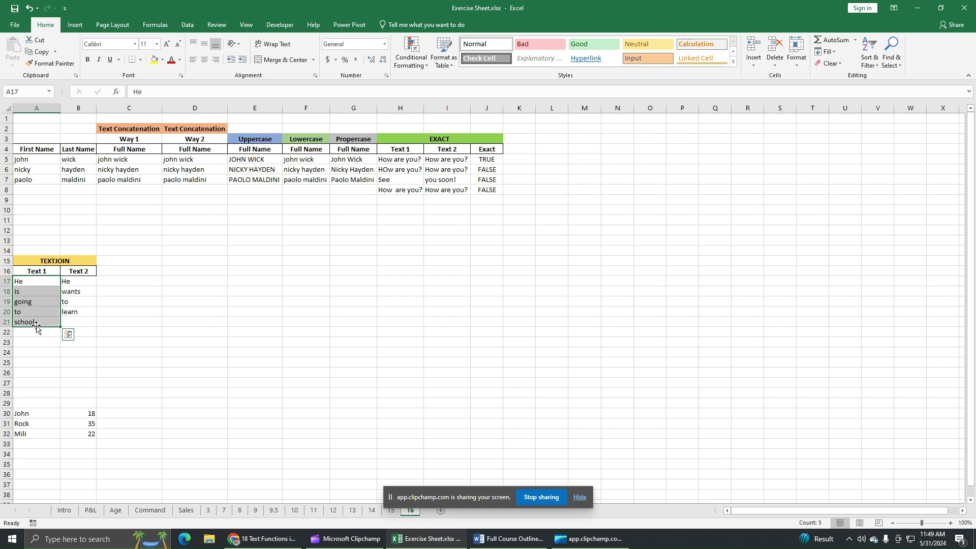
pyautogui.moveTo(77, 285); pyautogui.dragTo(77, 310)
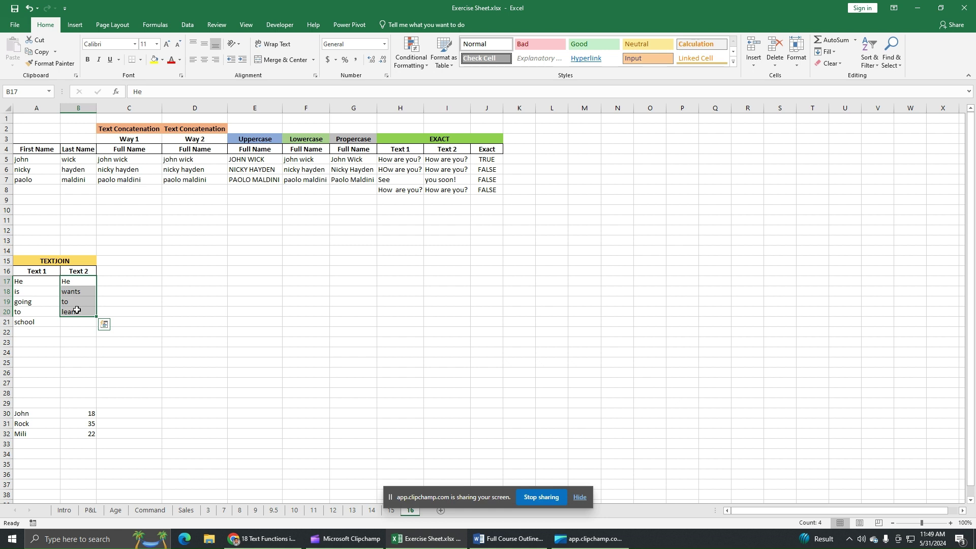
# Step: Join the Text 1 words in cell A23 with TEXTJOIN, using a space delimiter, TRUE for ignoring empty cells, and range A17:A21
pyautogui.click(41, 341)
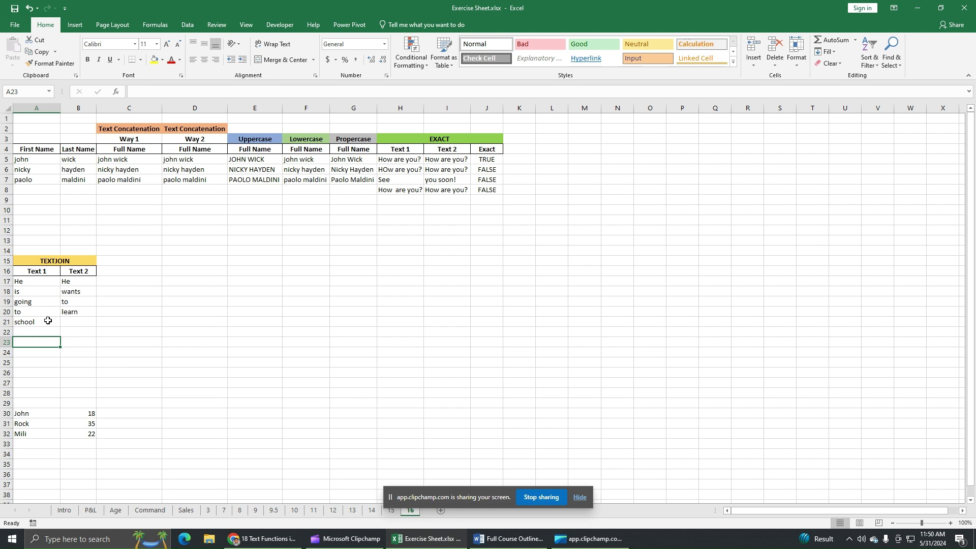
pyautogui.write('=text')
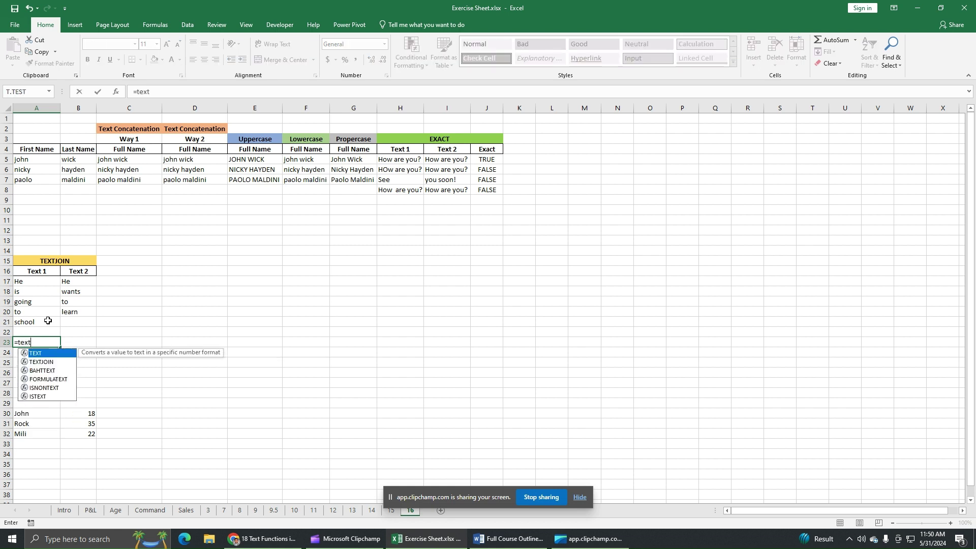
pyautogui.write('j')
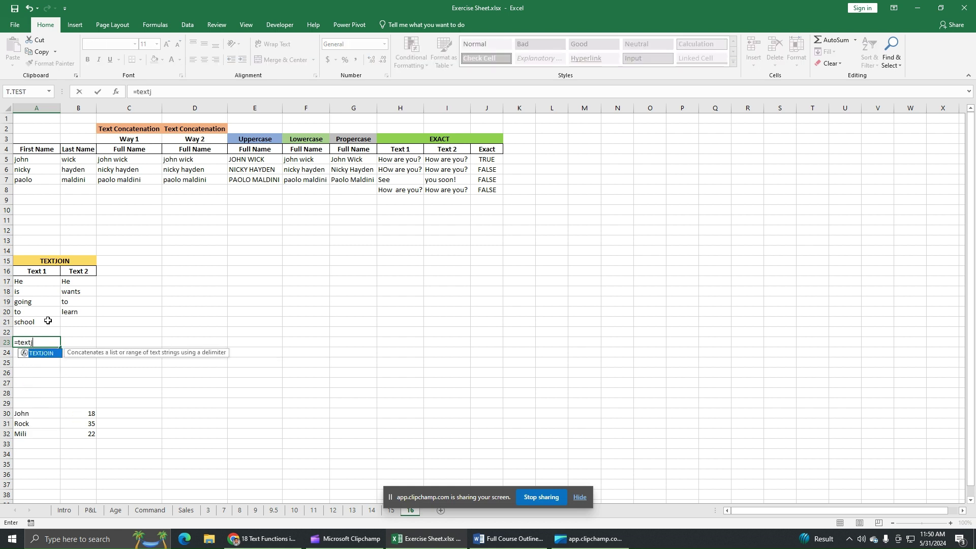
pyautogui.doubleClick(51, 355)
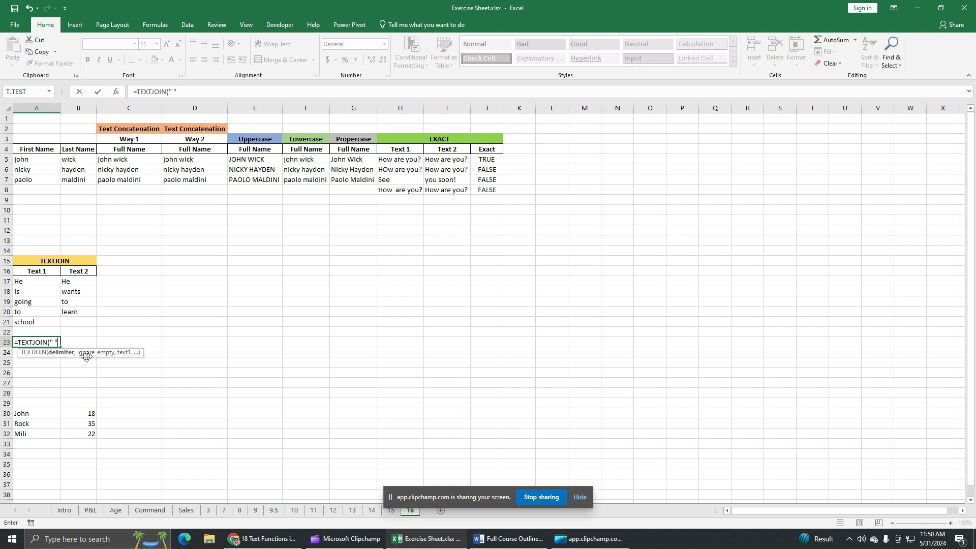
pyautogui.write(',')
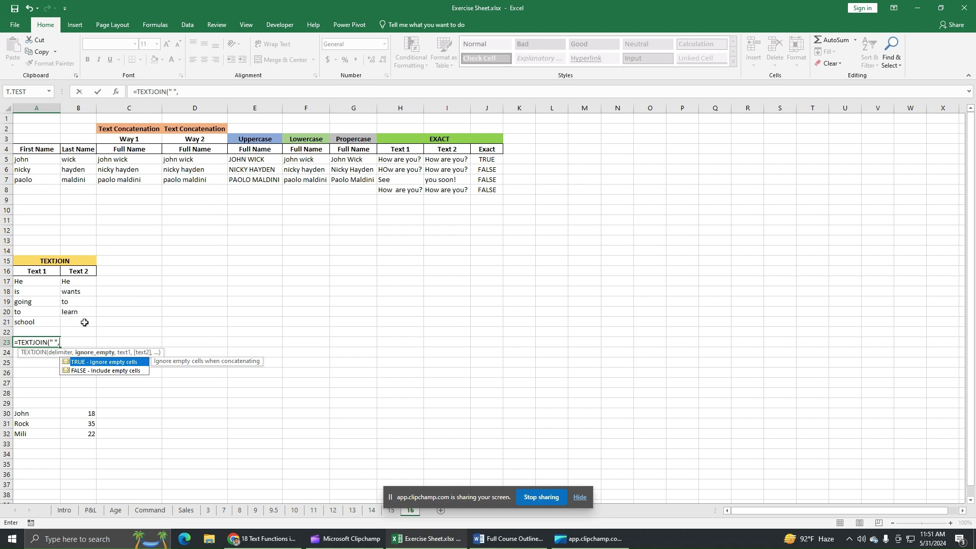
pyautogui.doubleClick(115, 363)
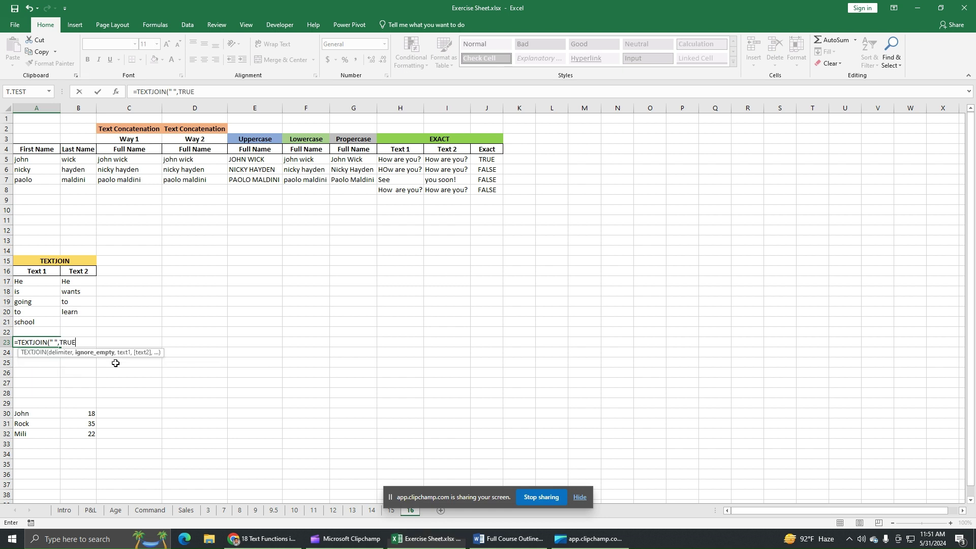
pyautogui.write(',')
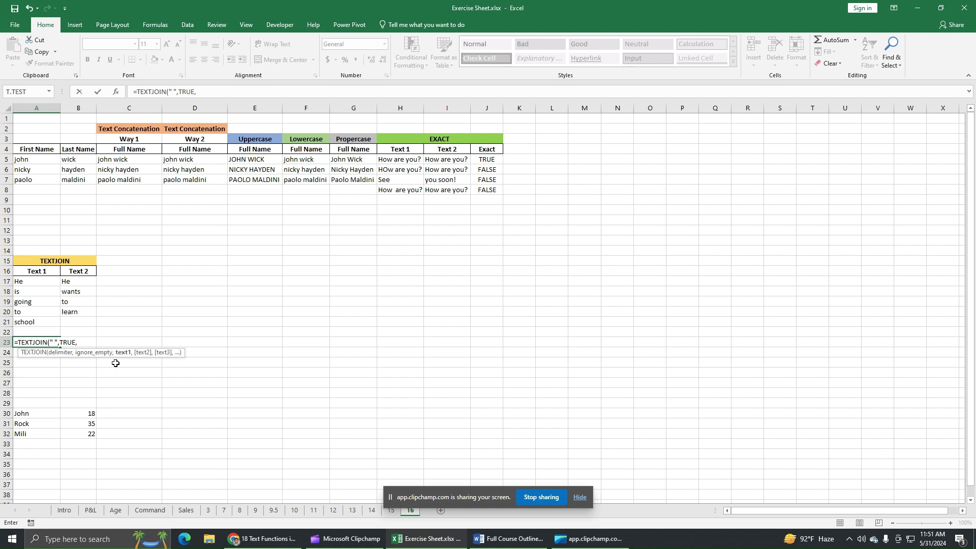
pyautogui.moveTo(36, 283); pyautogui.dragTo(35, 317)
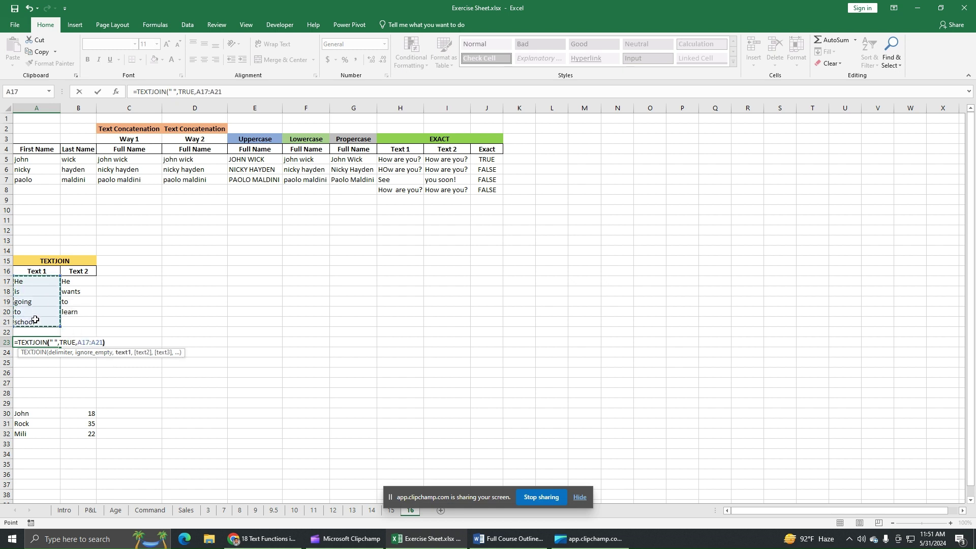
pyautogui.write(')')
pyautogui.press('Return')
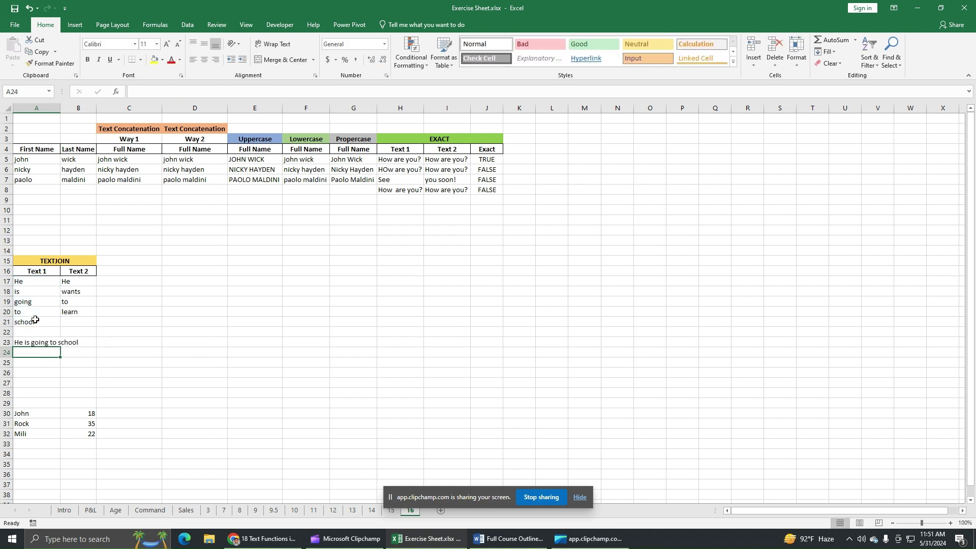
pyautogui.click(49, 342)
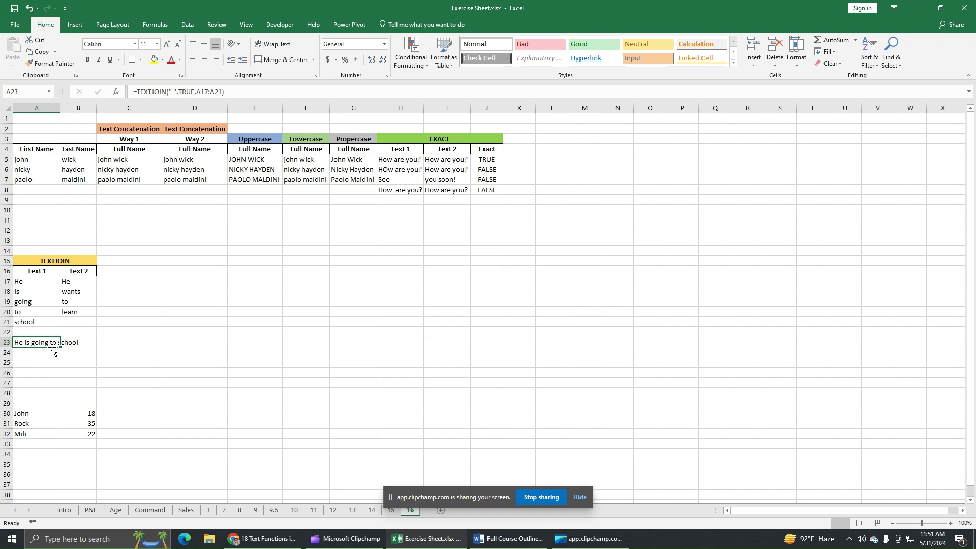
# Step: Join the Text 2 words in cell A24 with TEXTJOIN, using a space delimiter, TRUE for ignoring empty cells, and range B17:B21
pyautogui.click(54, 354)
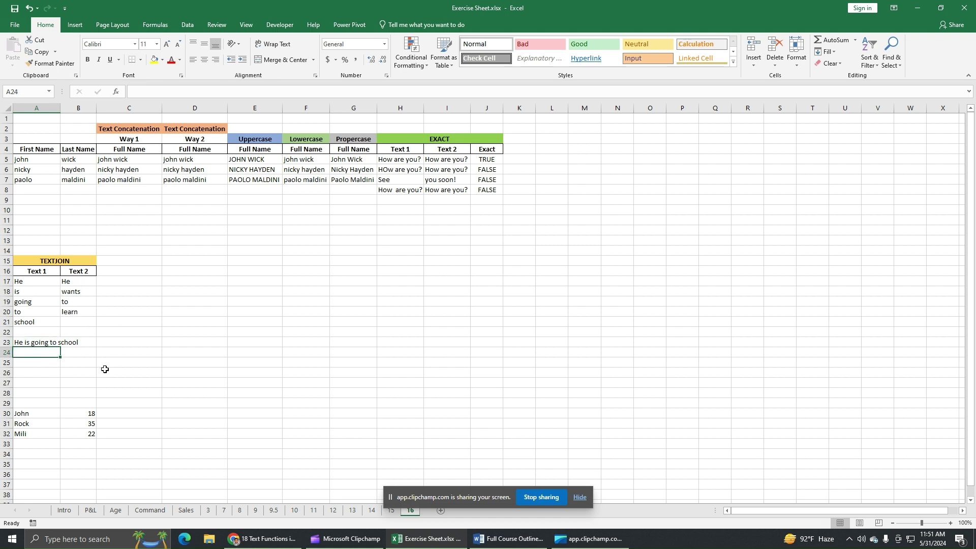
pyautogui.write('=texth')
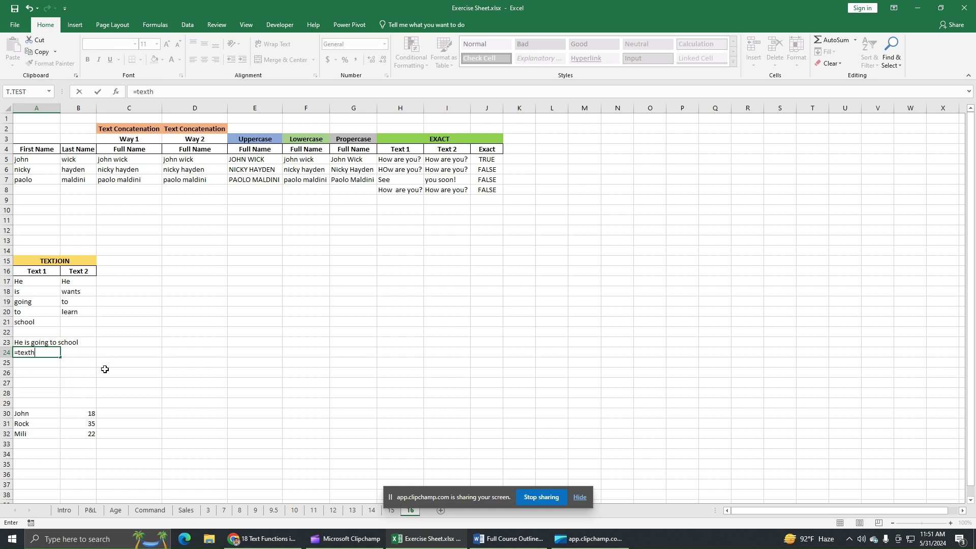
pyautogui.press('BackSpace')
pyautogui.write('j')
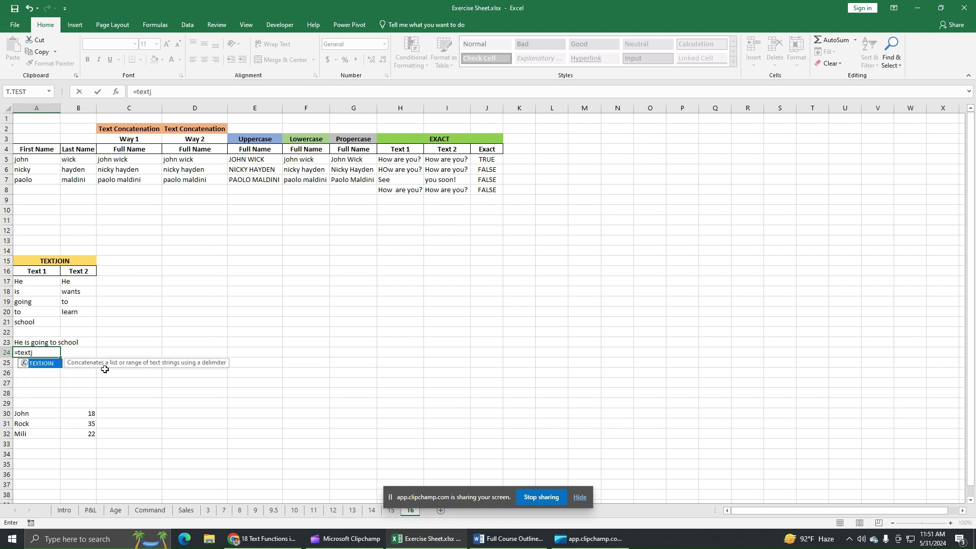
pyautogui.doubleClick(36, 363)
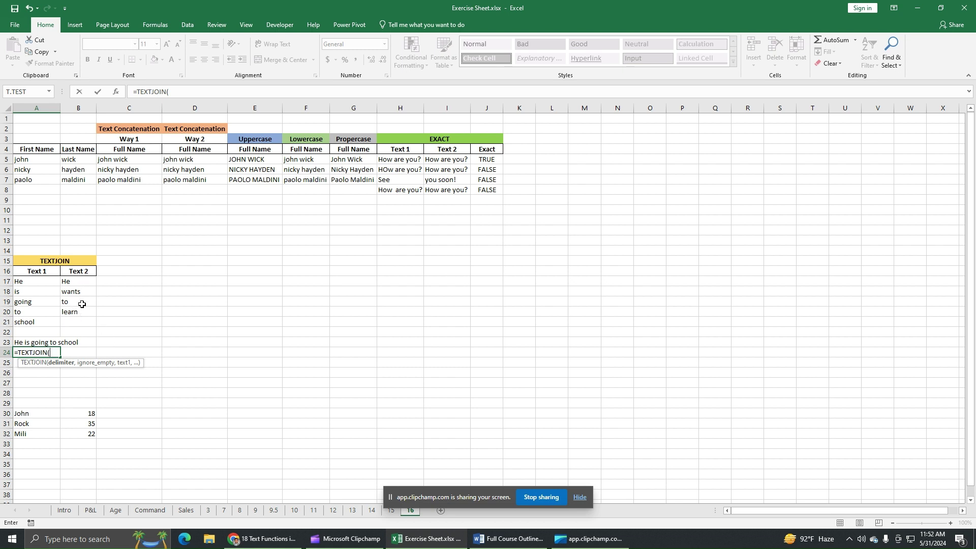
pyautogui.write('" ",')
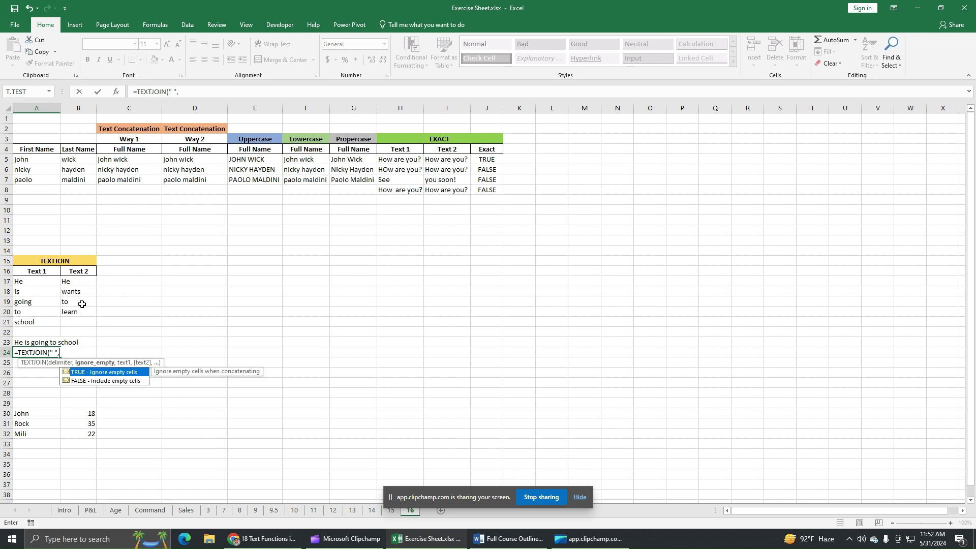
pyautogui.doubleClick(133, 373)
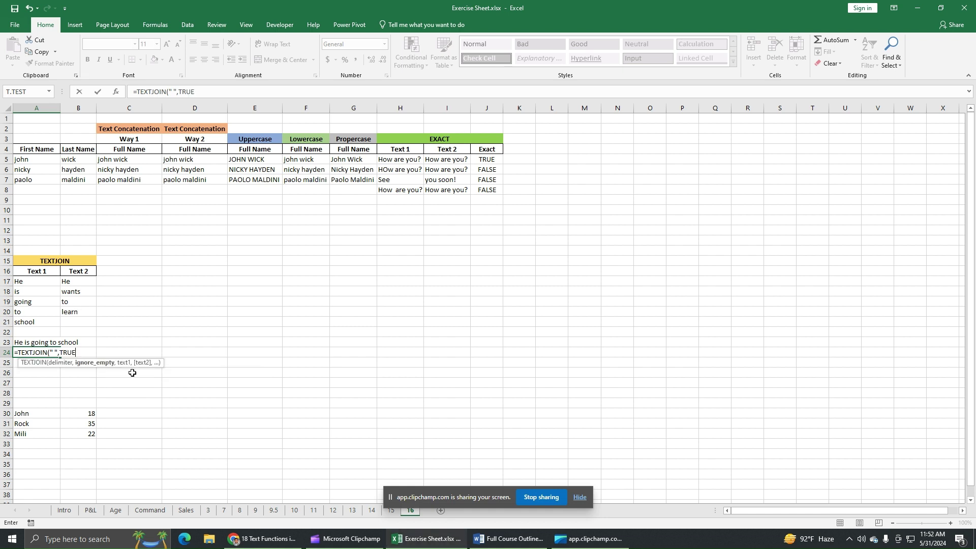
pyautogui.write(',')
pyautogui.moveTo(71, 281); pyautogui.dragTo(83, 321)
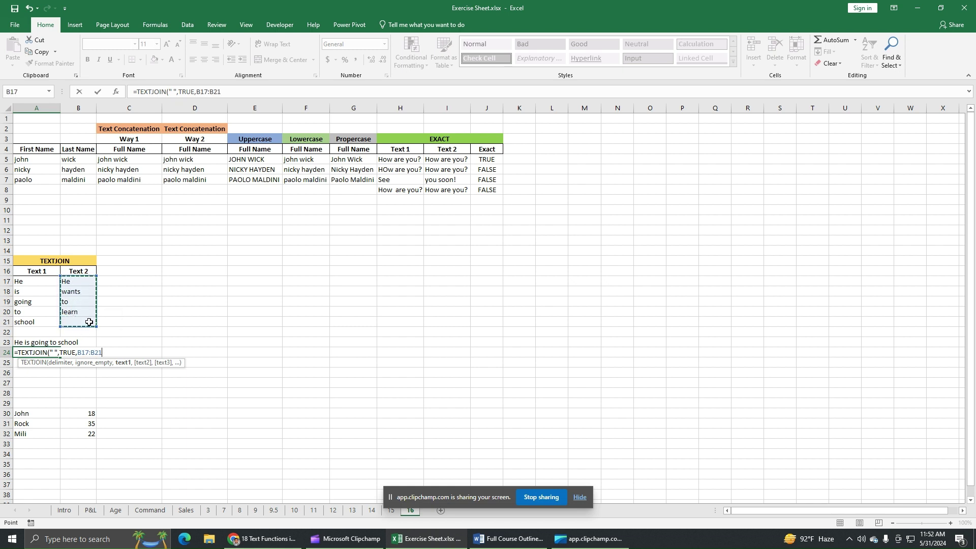
pyautogui.write(')')
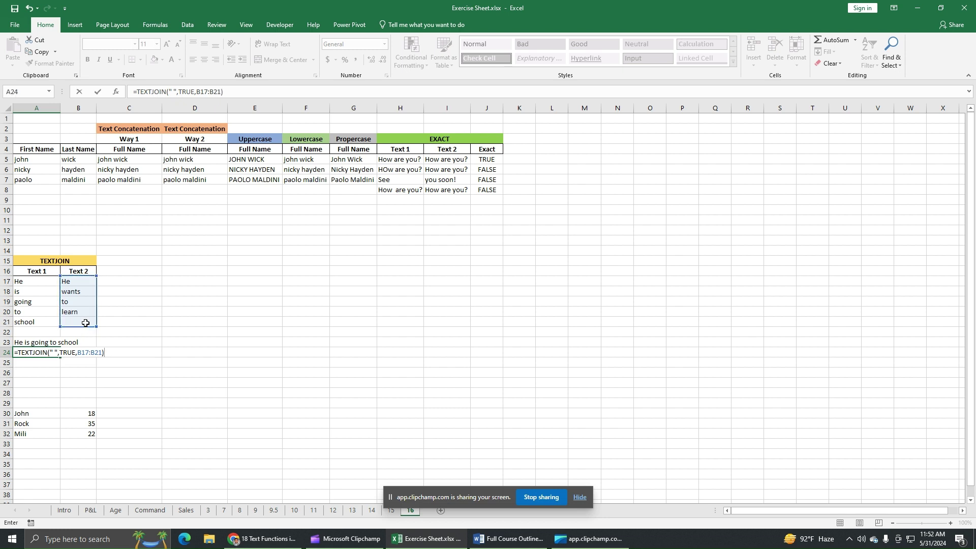
pyautogui.press('Return')
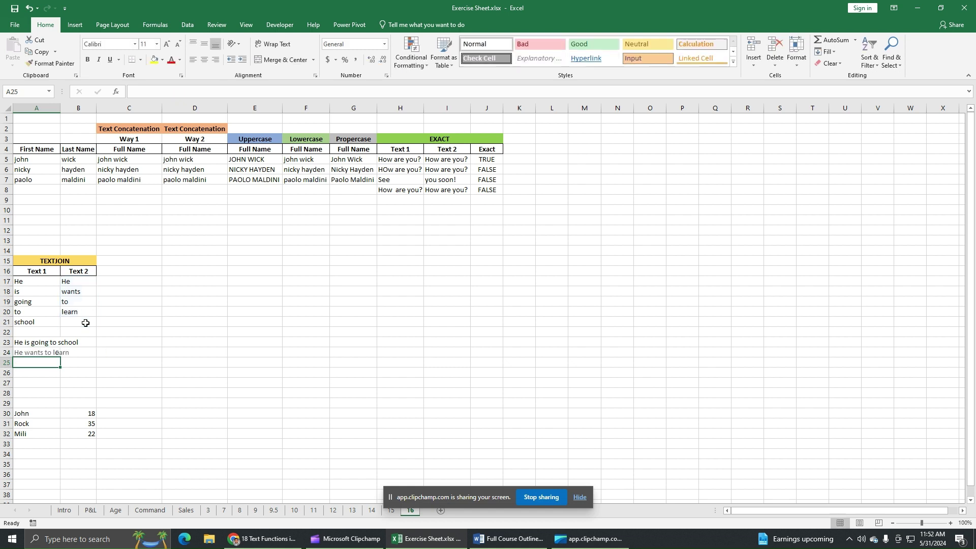
# Step: Review the joined sentences in A23 and A24 against the Text 1 and Text 2 source ranges, separately and combined
pyautogui.click(50, 344)
pyautogui.click(49, 361)
pyautogui.click(49, 354)
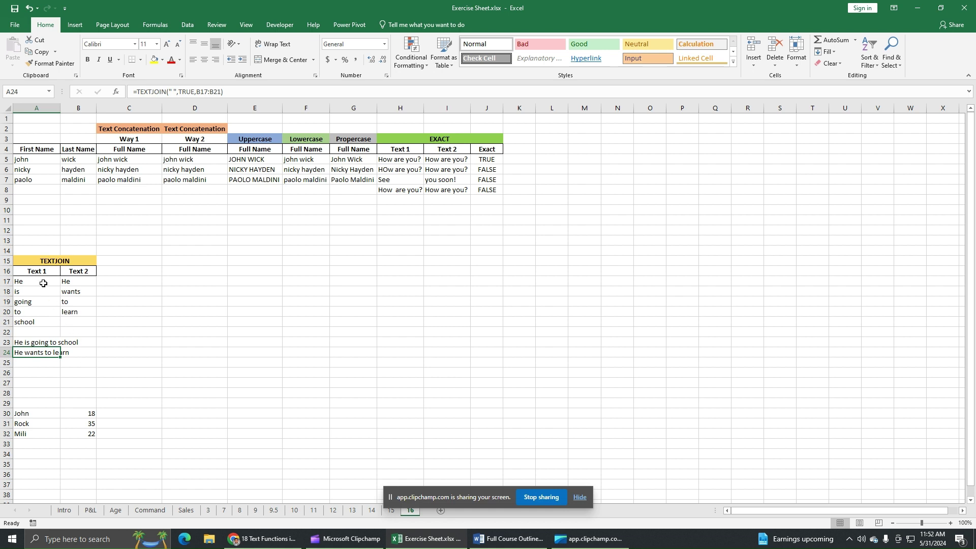
pyautogui.click(45, 343)
pyautogui.click(45, 352)
pyautogui.moveTo(48, 284); pyautogui.dragTo(46, 320)
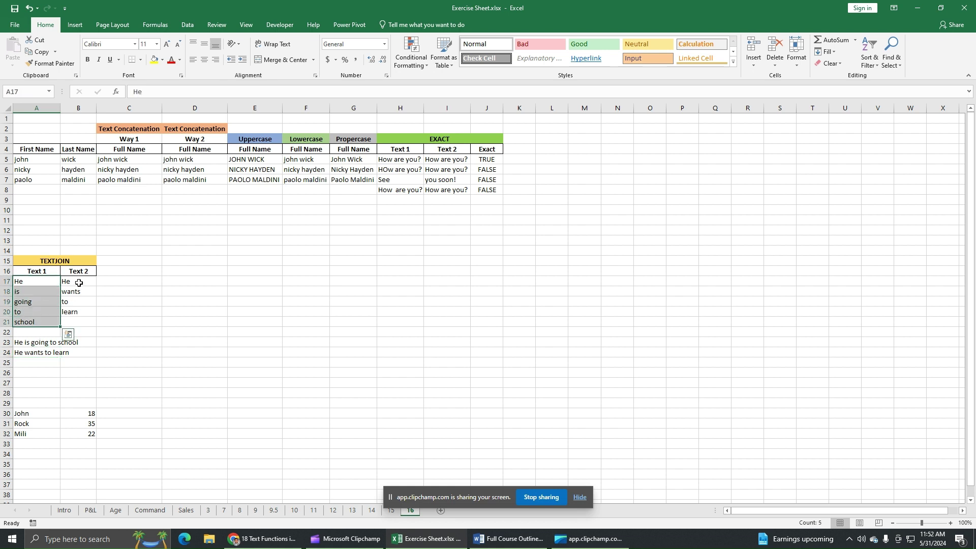
pyautogui.moveTo(80, 284); pyautogui.dragTo(56, 322)
pyautogui.moveTo(47, 281); pyautogui.dragTo(74, 321)
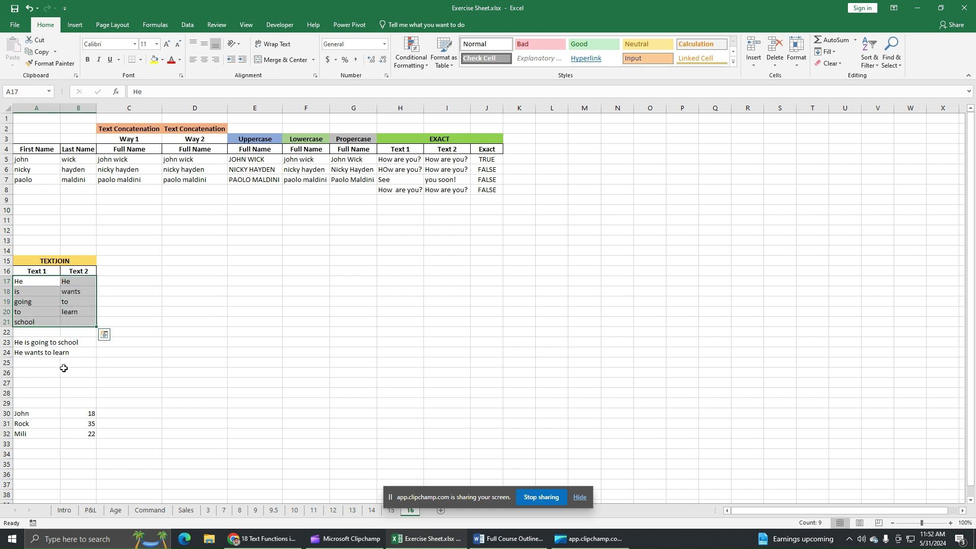
pyautogui.moveTo(46, 283); pyautogui.dragTo(80, 320)
pyautogui.moveTo(38, 280); pyautogui.dragTo(37, 320)
pyautogui.moveTo(77, 284); pyautogui.dragTo(80, 318)
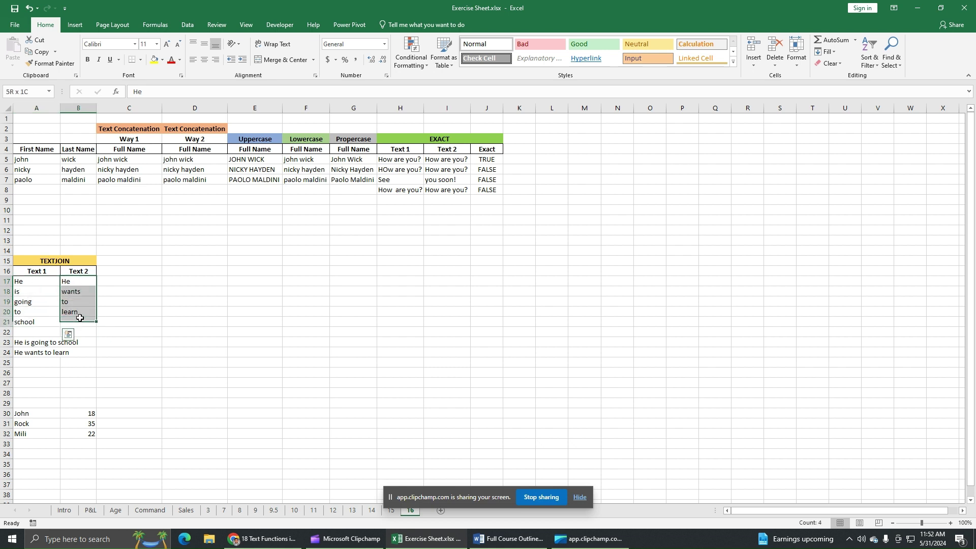
pyautogui.moveTo(46, 281); pyautogui.dragTo(43, 320)
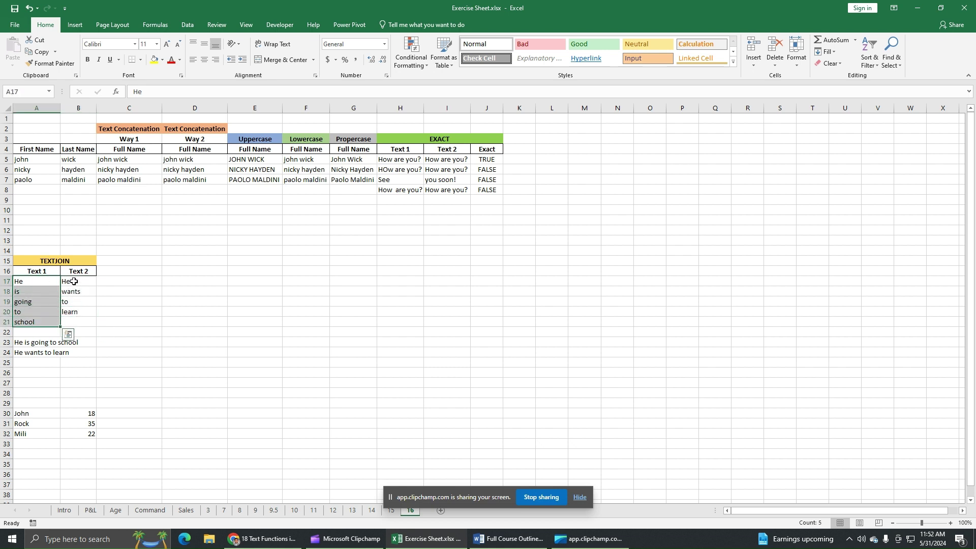
pyautogui.moveTo(73, 281); pyautogui.dragTo(78, 319)
pyautogui.moveTo(40, 280); pyautogui.dragTo(88, 319)
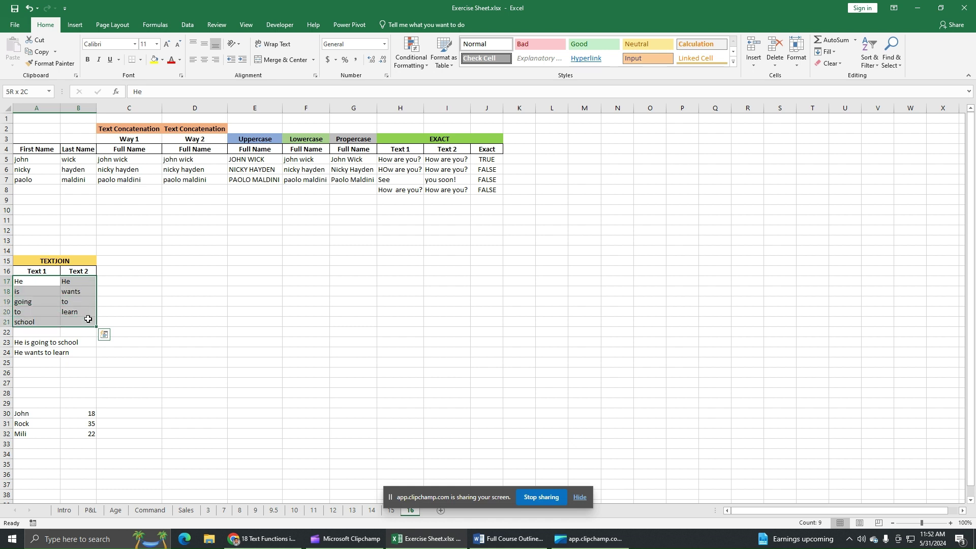
# Step: Join both word lists in cell A25 with TEXTJOIN, using a space delimiter, TRUE for ignoring empty cells, and separate ranges A17:A21 and B17:B21
pyautogui.click(47, 361)
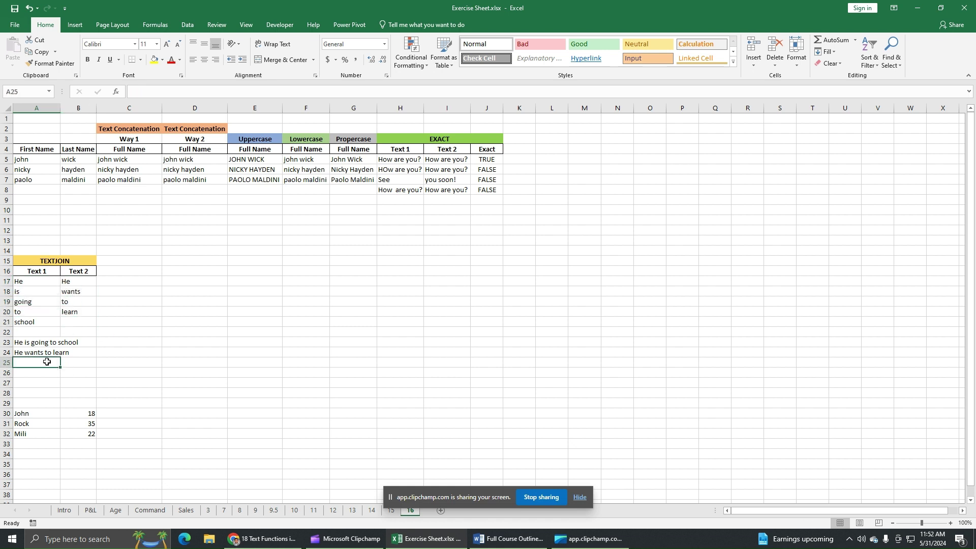
pyautogui.write('=text')
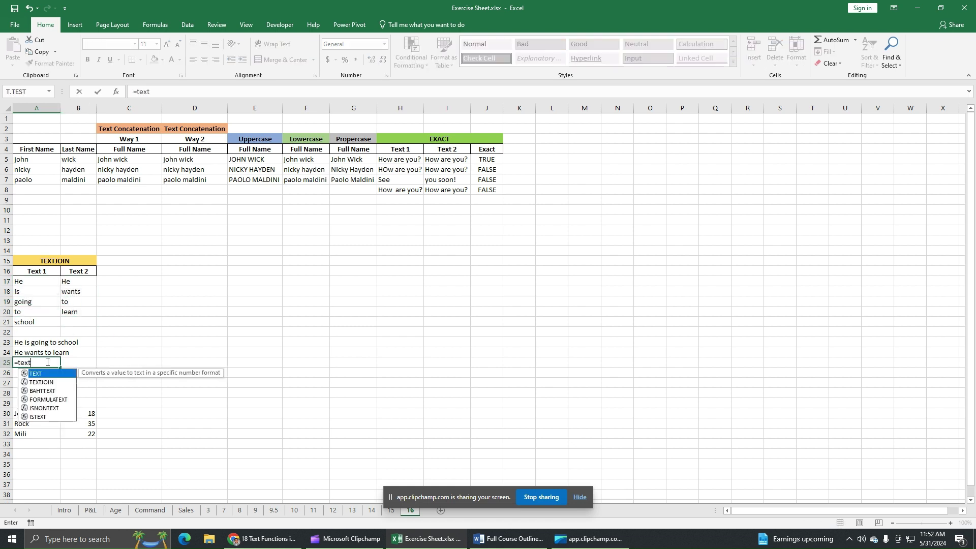
pyautogui.write('j')
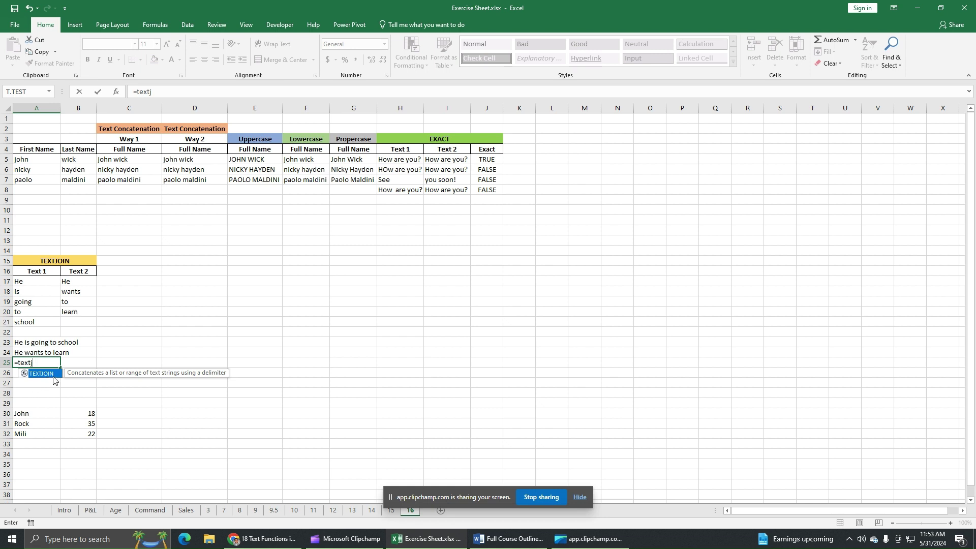
pyautogui.doubleClick(53, 374)
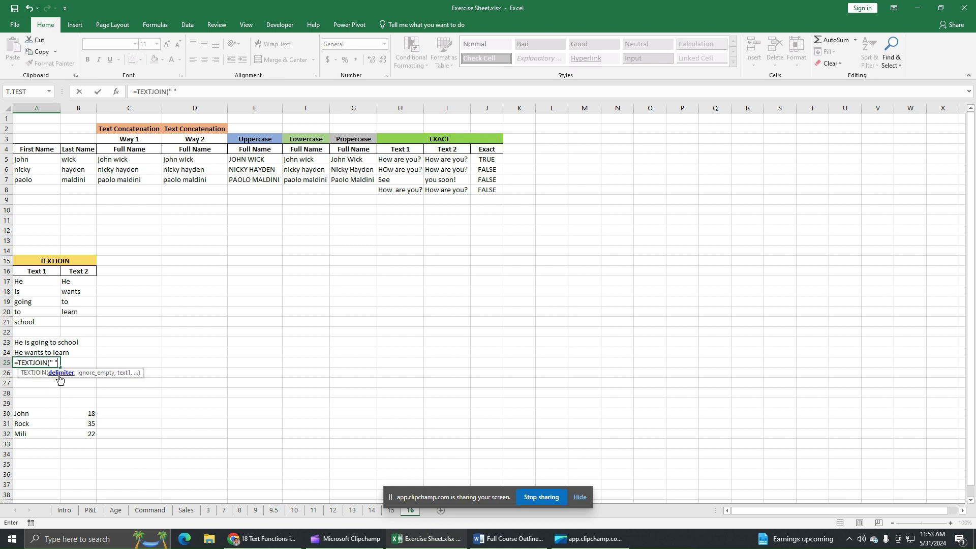
pyautogui.write(',')
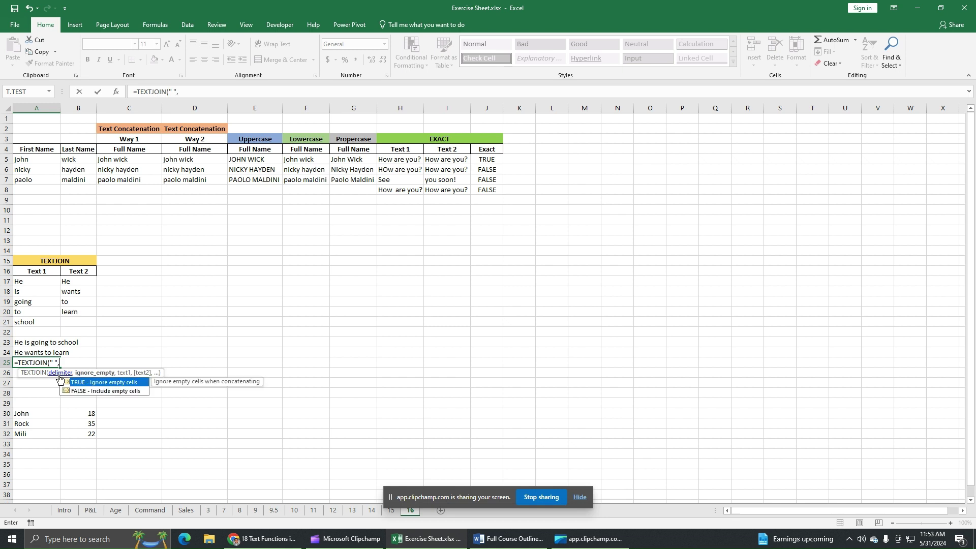
pyautogui.doubleClick(100, 383)
pyautogui.write(',')
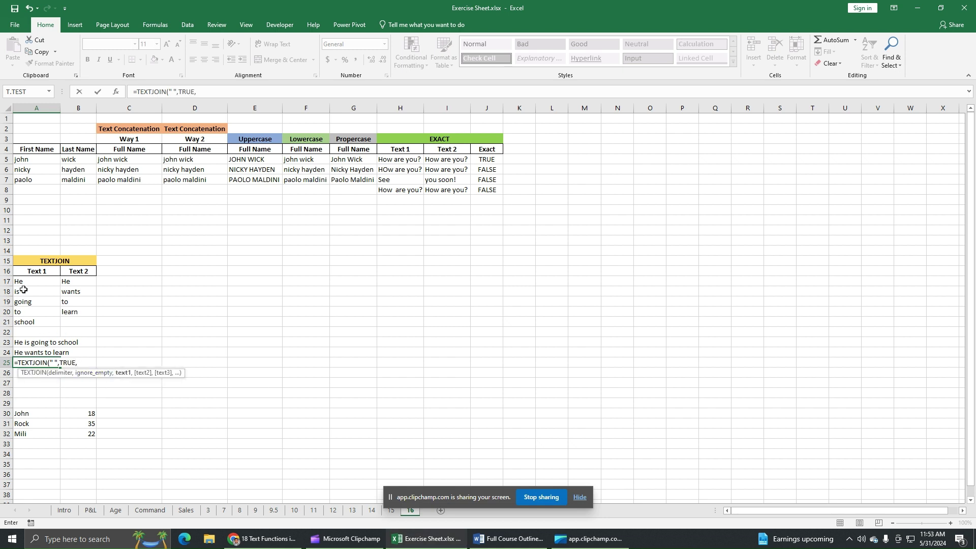
pyautogui.moveTo(28, 281); pyautogui.dragTo(30, 320)
pyautogui.write(',')
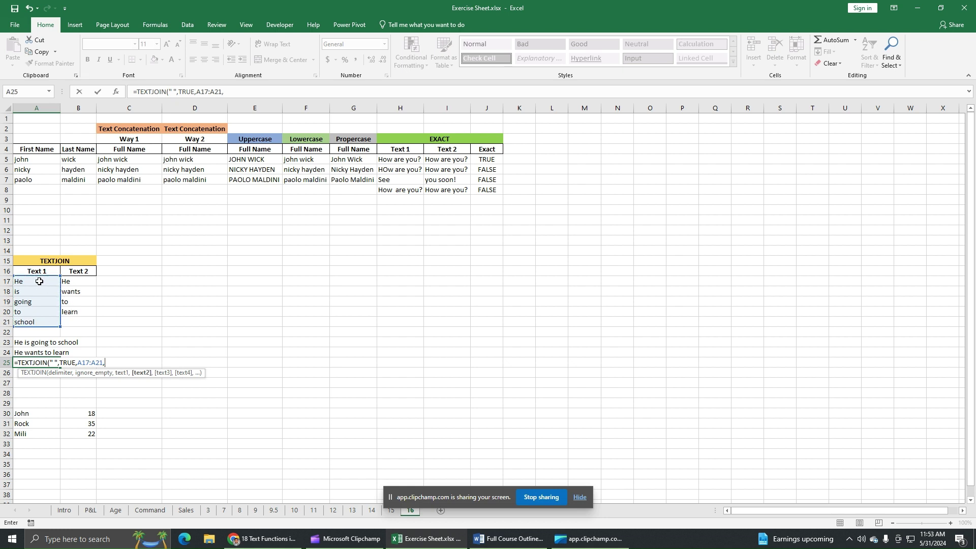
pyautogui.moveTo(77, 283); pyautogui.dragTo(79, 318)
pyautogui.write(')')
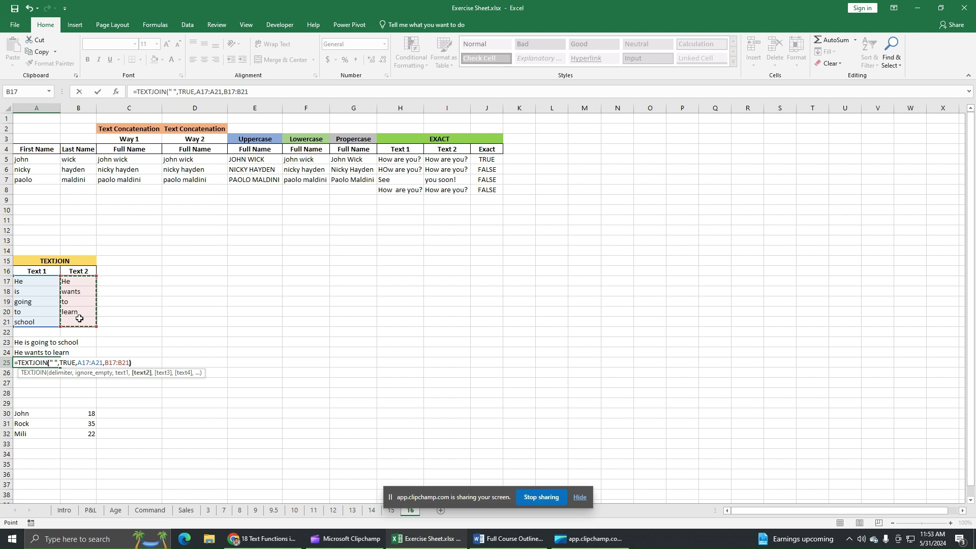
pyautogui.press('Return')
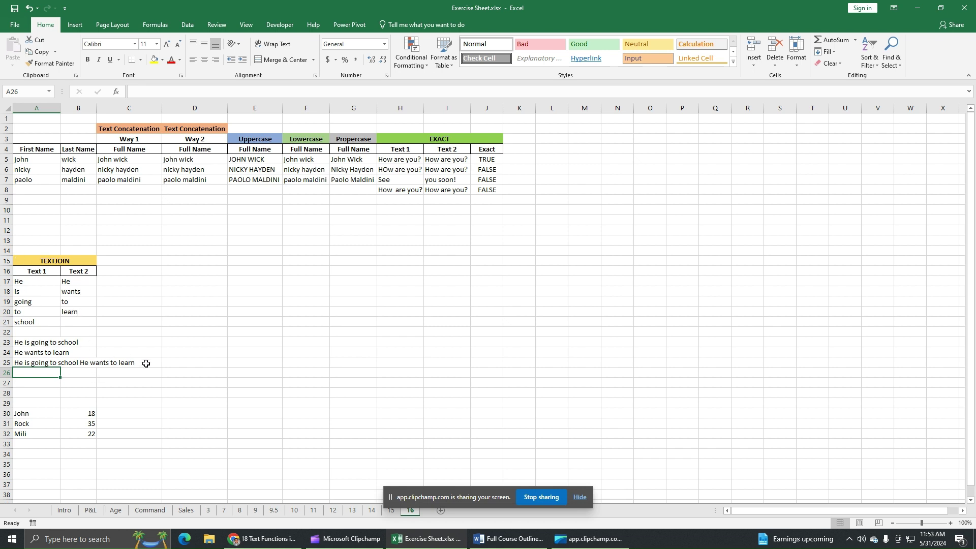
# Step: Join the whole block A17:B21 as a single range in cell A26 with TEXTJOIN, using a space delimiter and TRUE for ignoring empty cells
pyautogui.moveTo(45, 284); pyautogui.dragTo(74, 321)
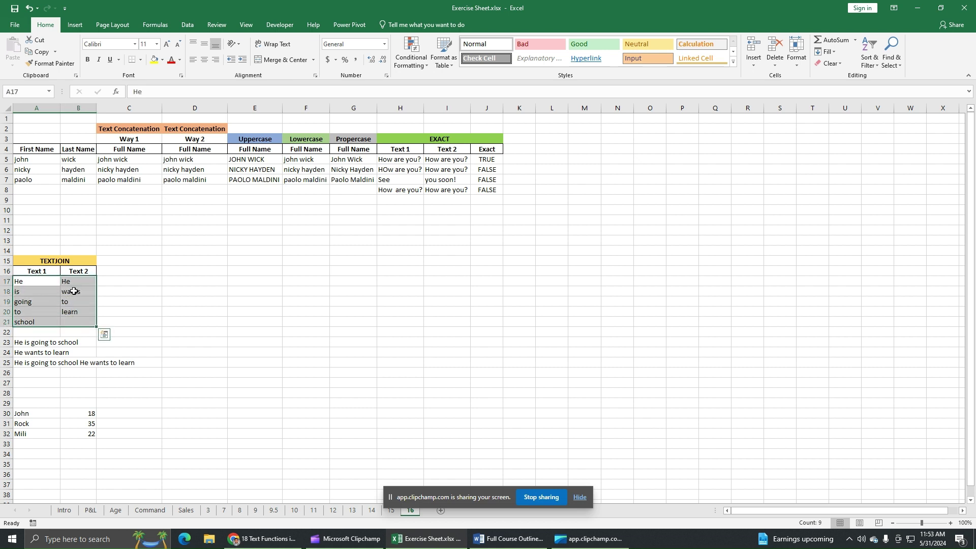
pyautogui.click(46, 375)
pyautogui.write('=')
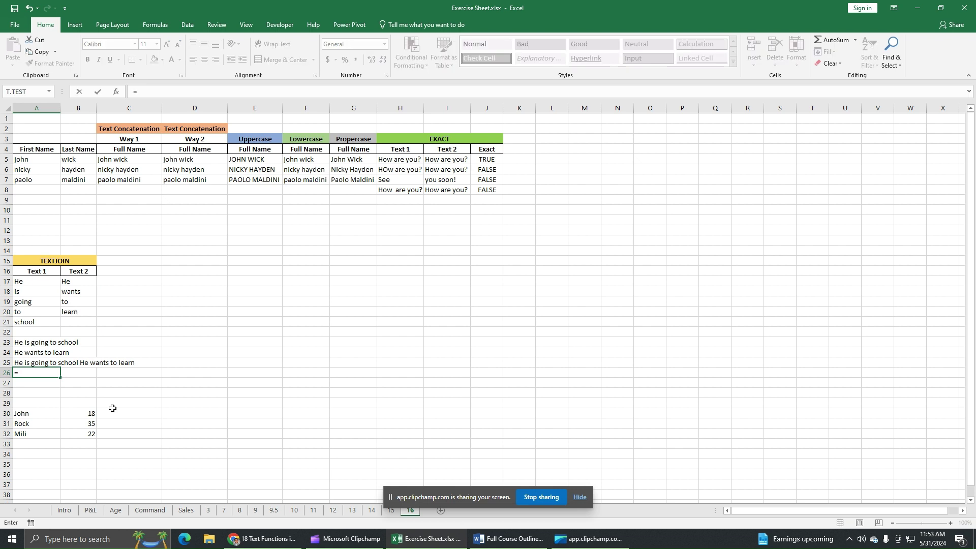
pyautogui.write('textj')
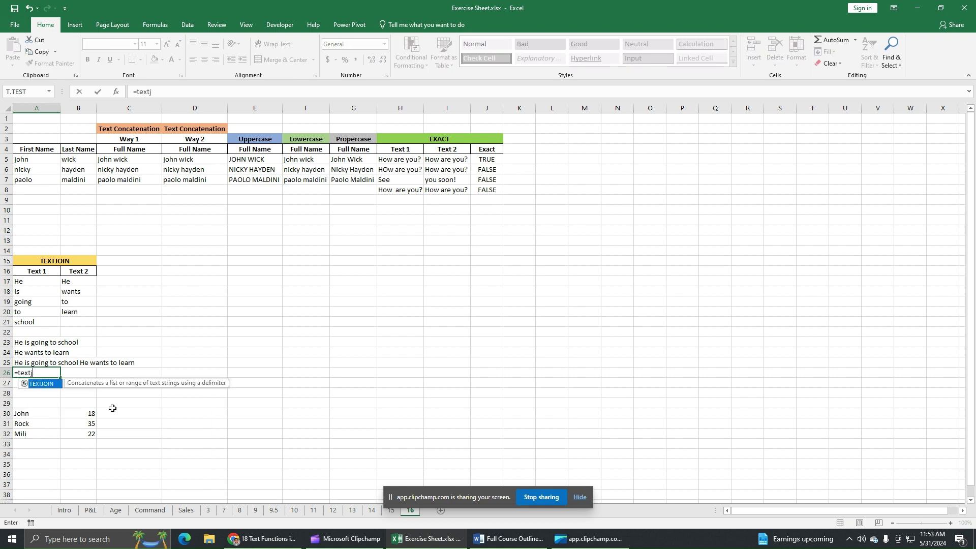
pyautogui.doubleClick(55, 385)
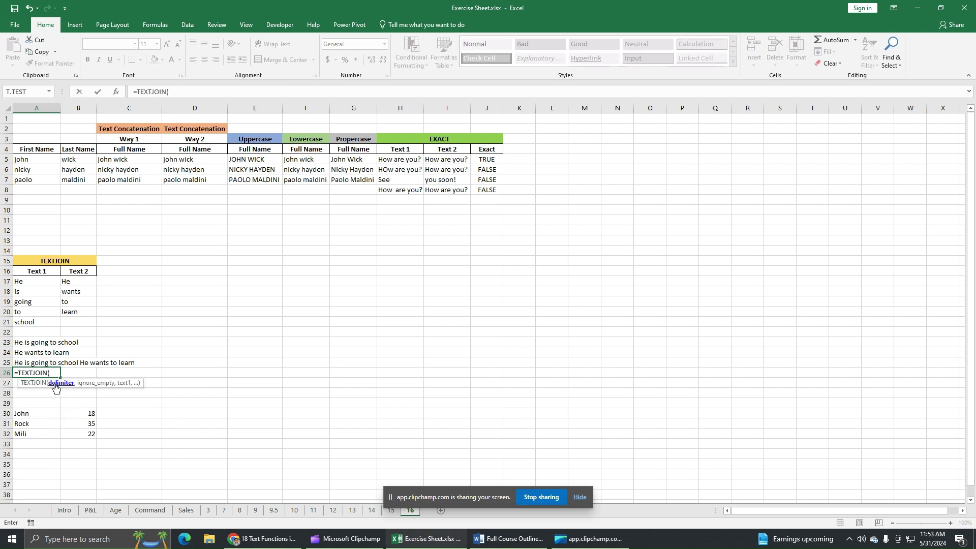
pyautogui.write('" ",')
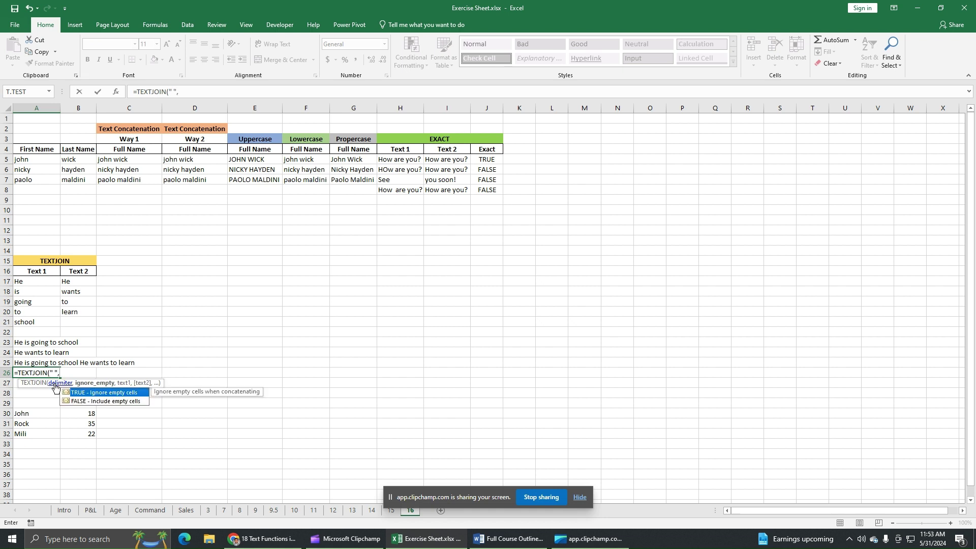
pyautogui.doubleClick(105, 393)
pyautogui.write(',')
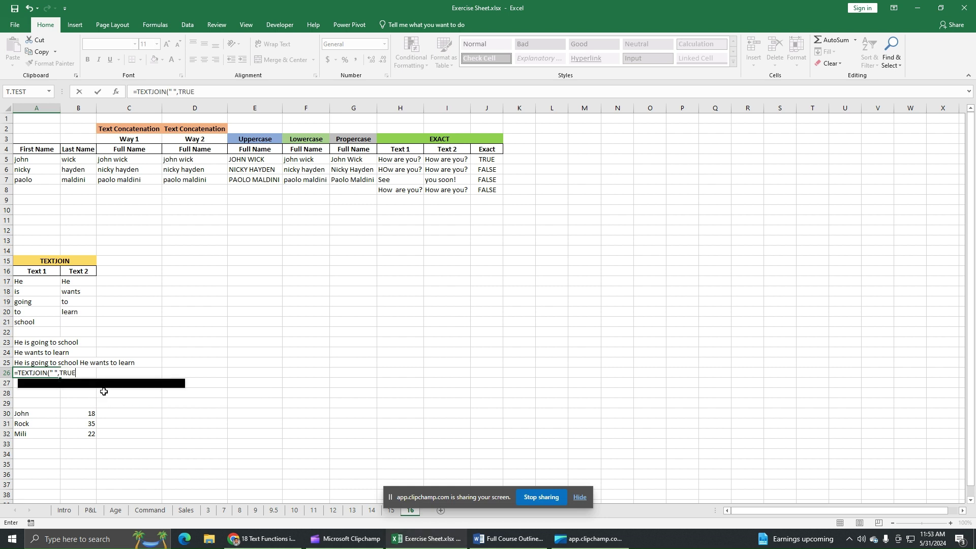
pyautogui.moveTo(34, 284); pyautogui.dragTo(73, 318)
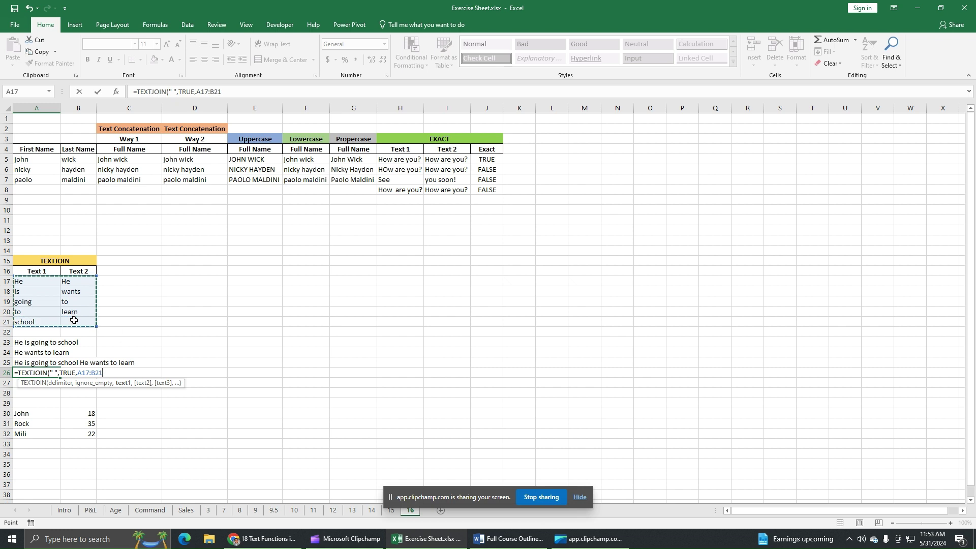
pyautogui.press('Return')
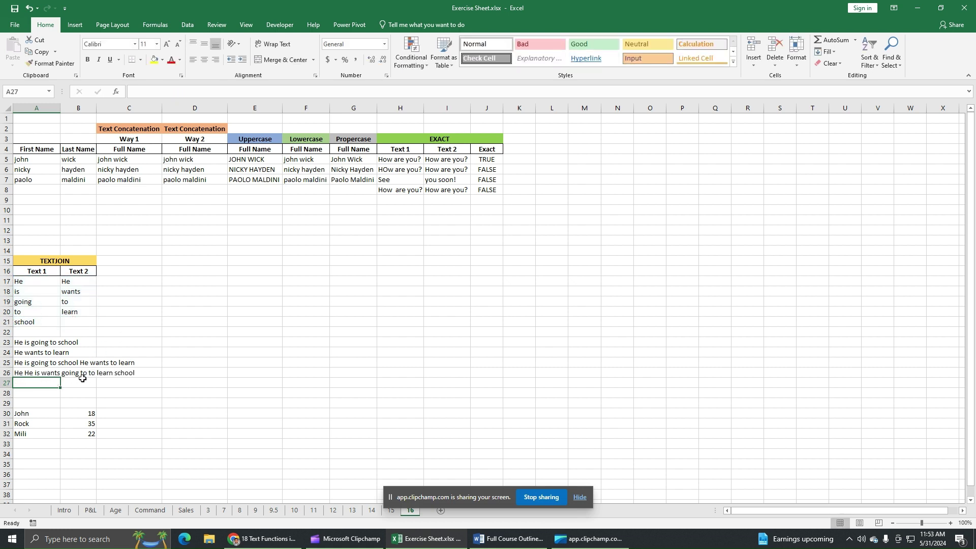
# Step: Compare the word order in A26 with the rows of A17:B21 and with the two-range formula in A25
pyautogui.click(42, 373)
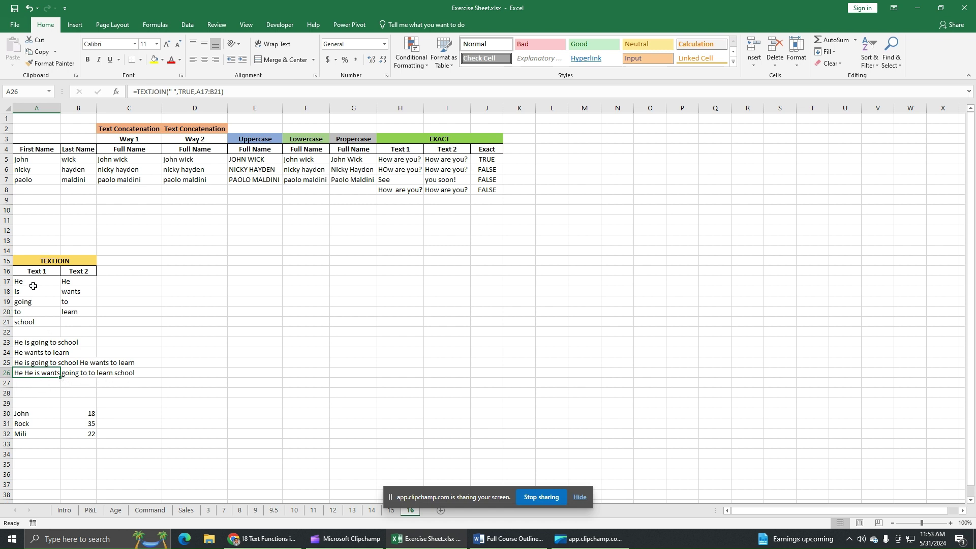
pyautogui.moveTo(35, 282); pyautogui.dragTo(73, 312)
pyautogui.moveTo(46, 322); pyautogui.dragTo(88, 322)
pyautogui.moveTo(38, 280); pyautogui.dragTo(73, 318)
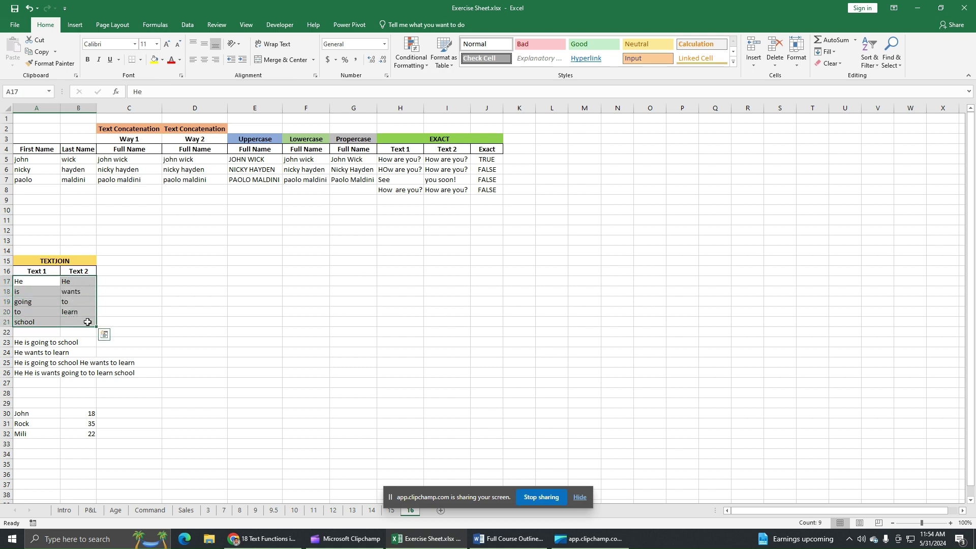
pyautogui.moveTo(35, 282); pyautogui.dragTo(73, 324)
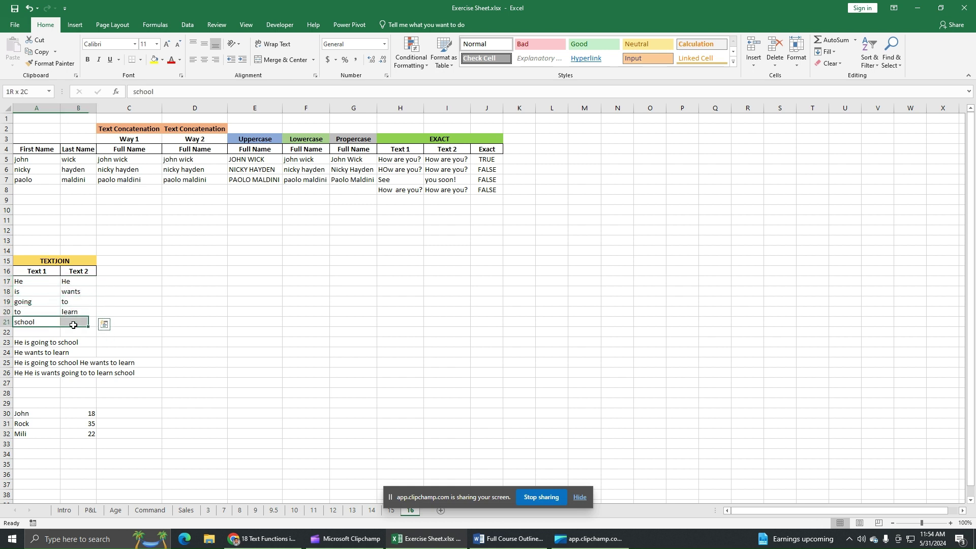
pyautogui.click(34, 364)
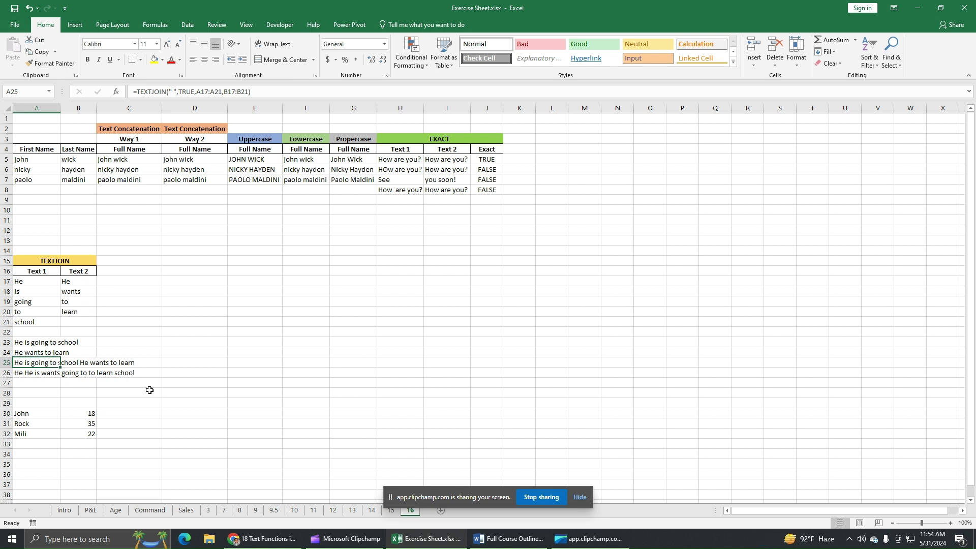
# Step: Clear the single-range TEXTJOIN formula from cell A26
pyautogui.click(47, 375)
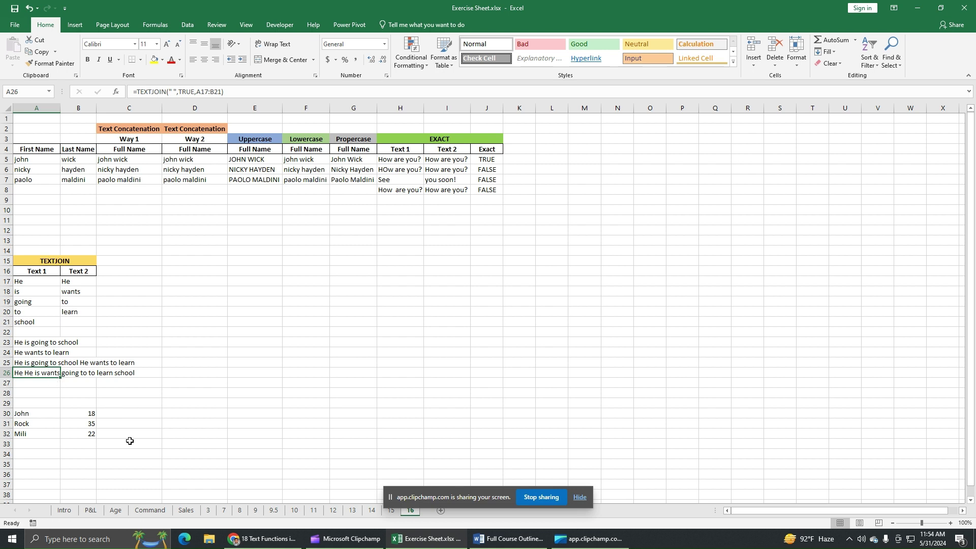
pyautogui.click(828, 63)
pyautogui.click(843, 77)
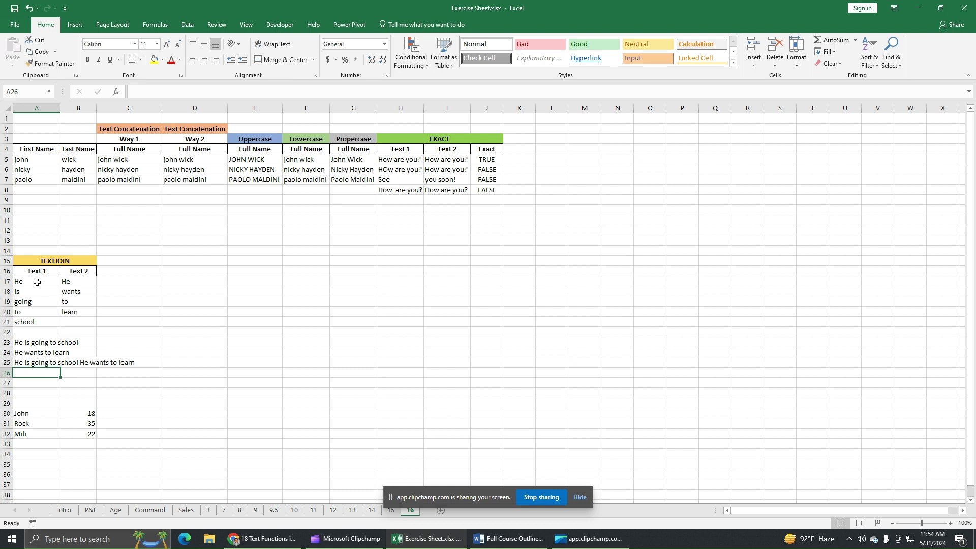
# Step: Examine the word block A17:B21 and the name and number pairs in A30:B32
pyautogui.moveTo(37, 282)
pyautogui.mouseDown()
pyautogui.moveTo(76, 282)
pyautogui.moveTo(76, 320)
pyautogui.mouseUp()
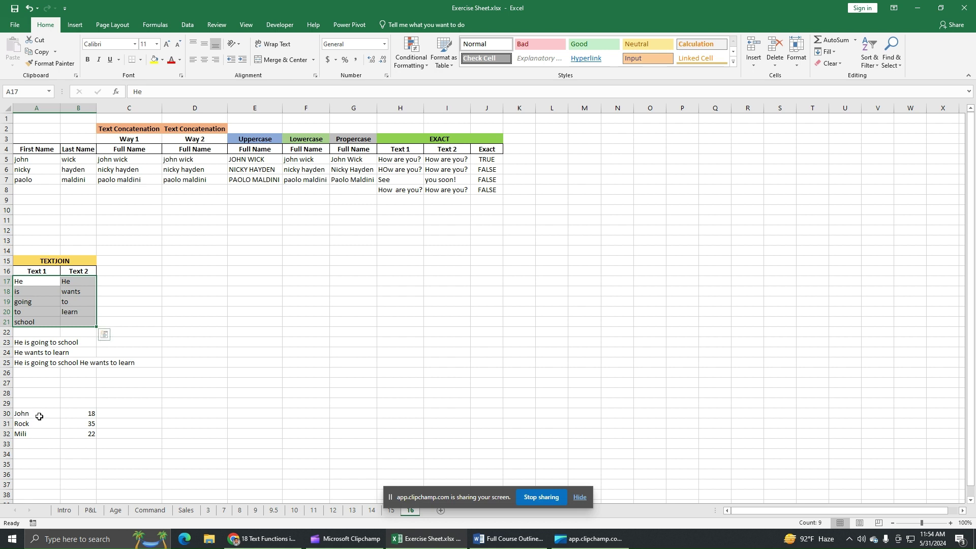
pyautogui.moveTo(39, 414); pyautogui.dragTo(73, 433)
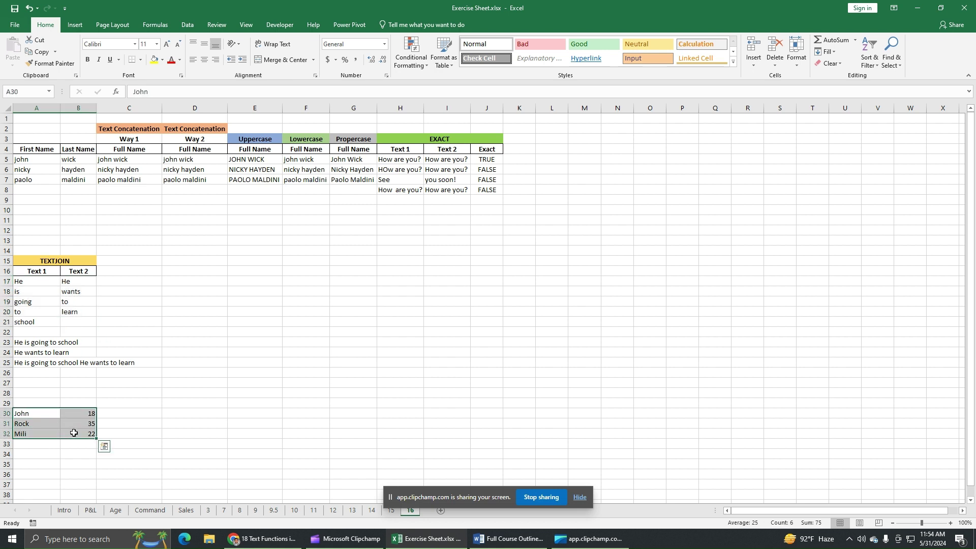
pyautogui.click(28, 414)
pyautogui.press('Right')
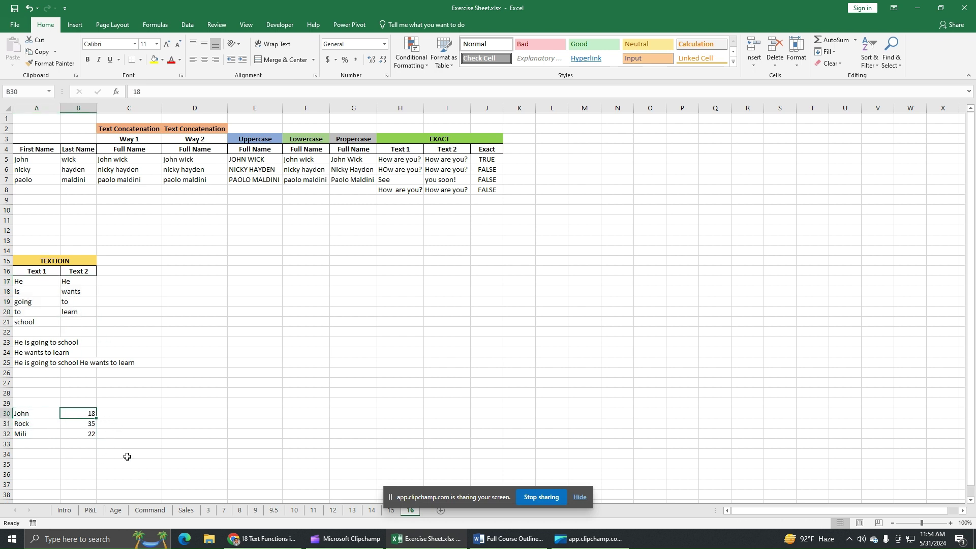
# Step: Join the names and numbers of A30:B32 in cell A33 with TEXTJOIN, using a comma delimiter and TRUE for ignoring empty cells
pyautogui.click(45, 443)
pyautogui.write('=textj')
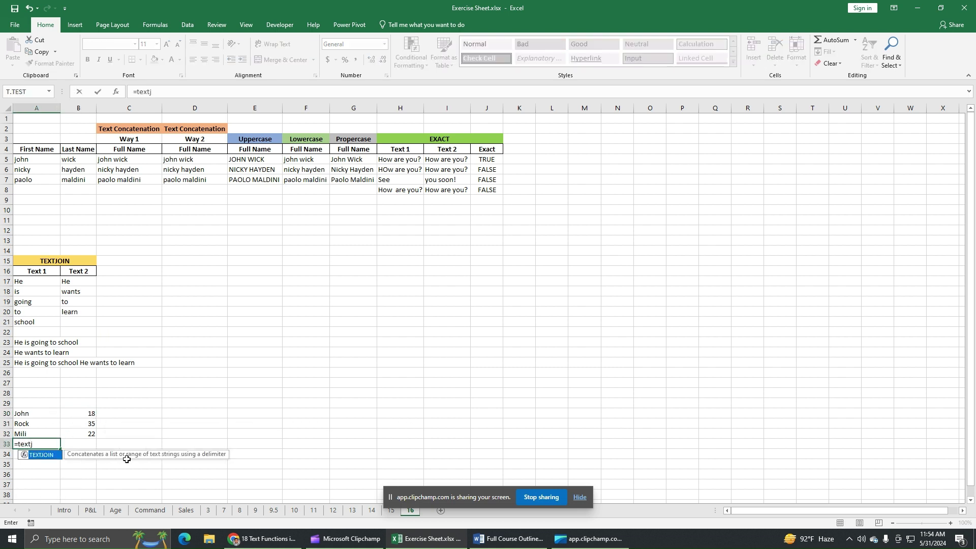
pyautogui.doubleClick(55, 454)
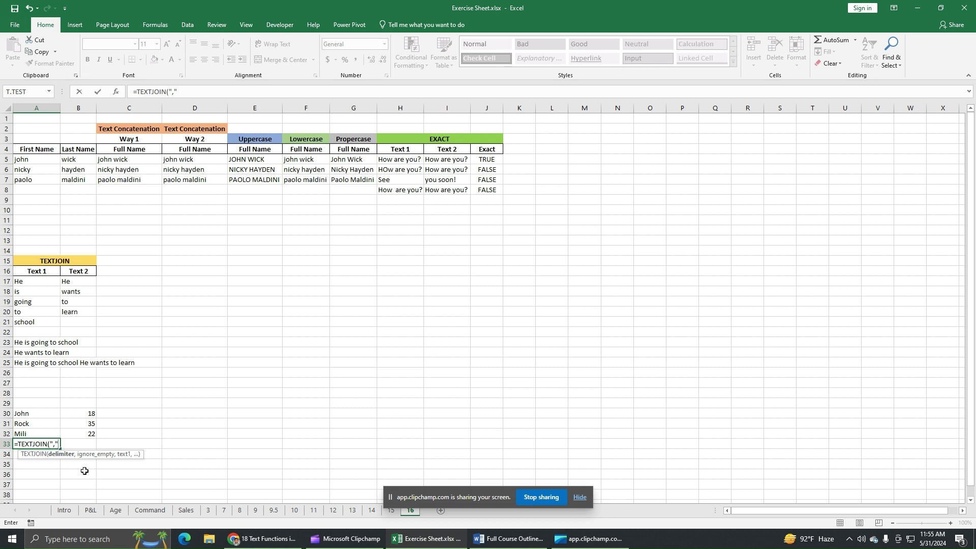
pyautogui.write(',')
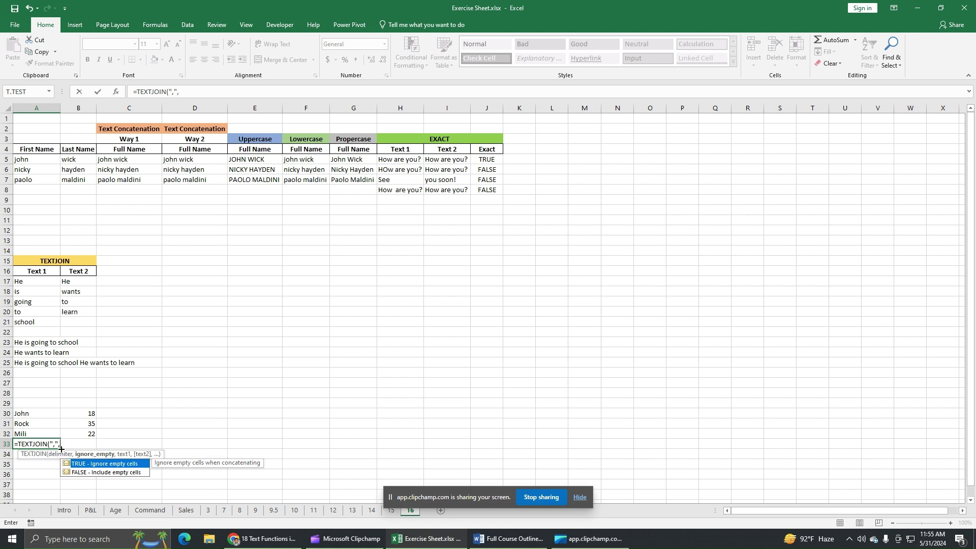
pyautogui.doubleClick(114, 464)
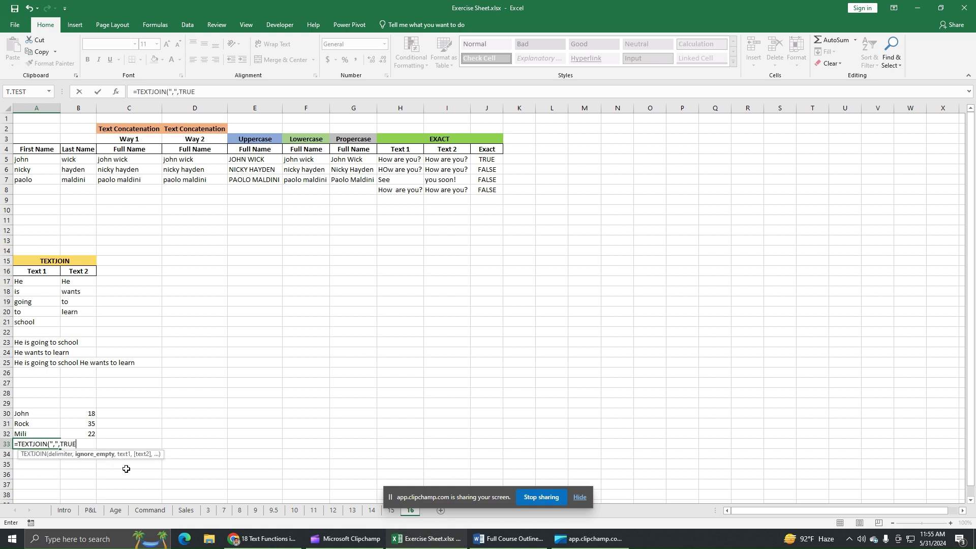
pyautogui.write(',')
pyautogui.click(53, 417)
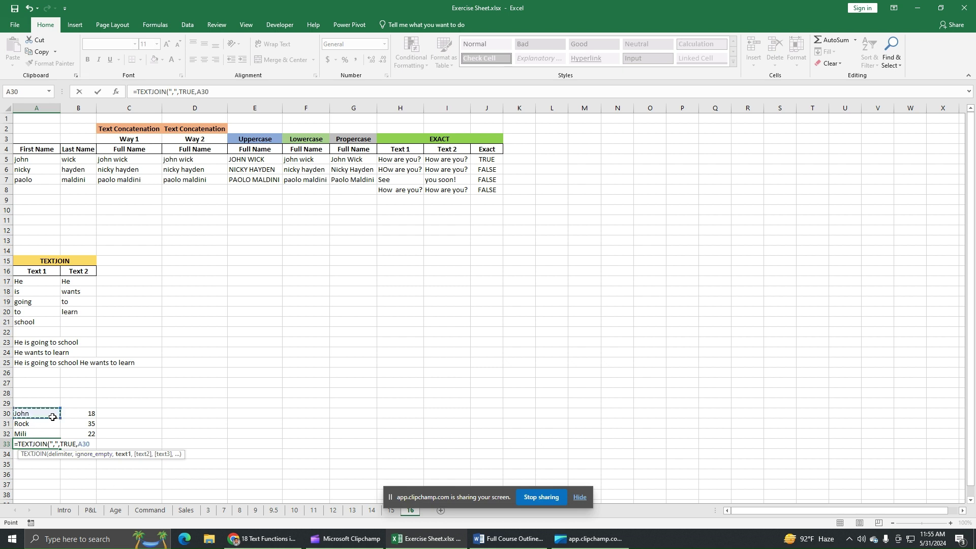
pyautogui.moveTo(52, 417); pyautogui.dragTo(94, 435)
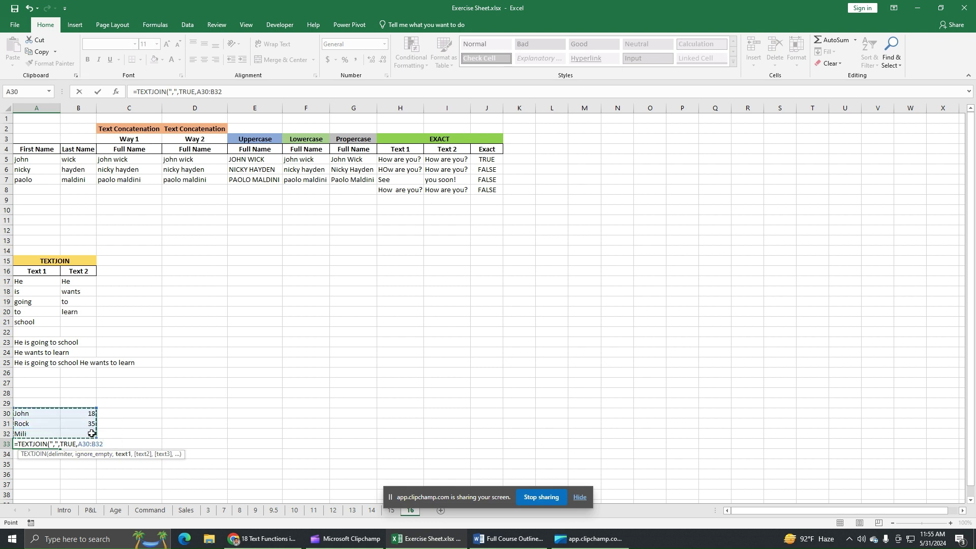
pyautogui.write(')')
pyautogui.press('Return')
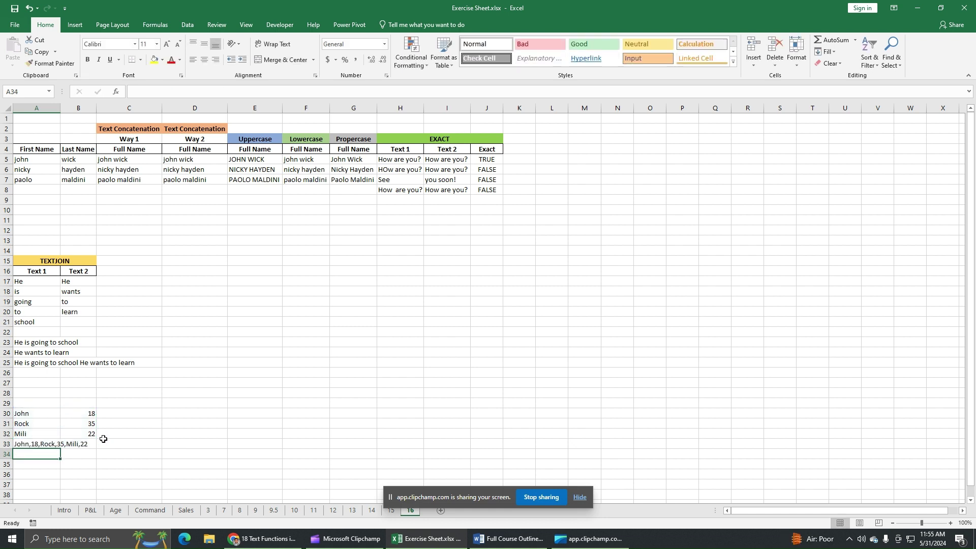
pyautogui.click(43, 414)
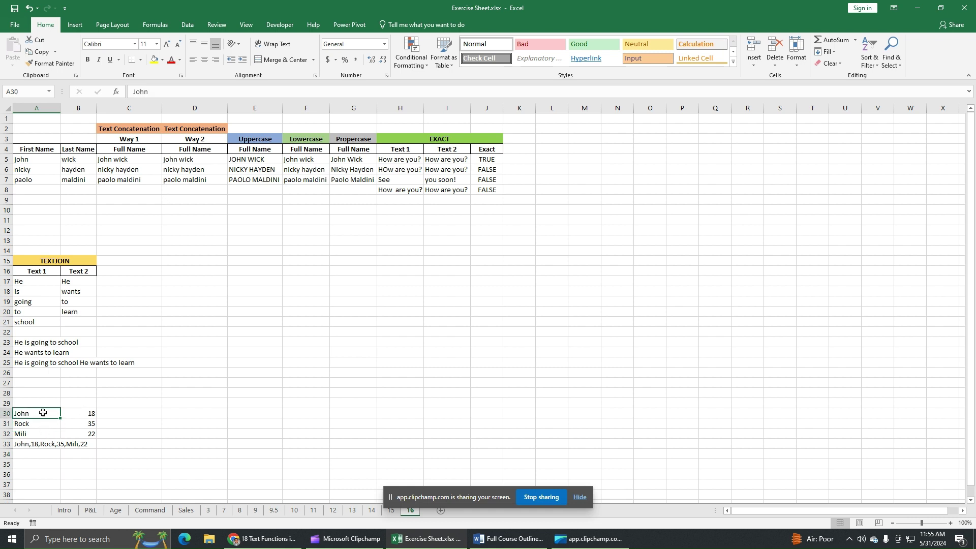
pyautogui.moveTo(42, 413); pyautogui.dragTo(77, 434)
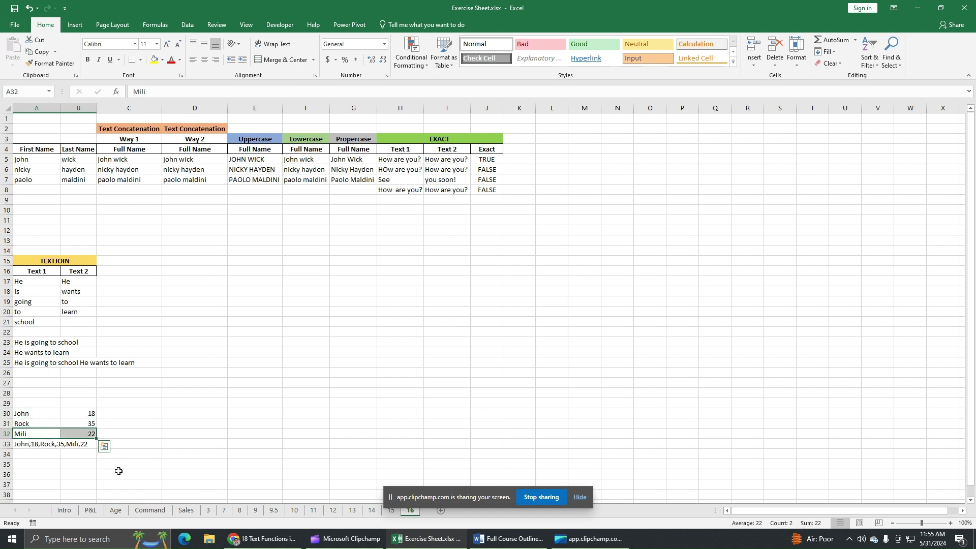
# Step: Examine the two-range TEXTJOIN formula in cell A25 and the empty cells in the row beneath it
pyautogui.click(144, 461)
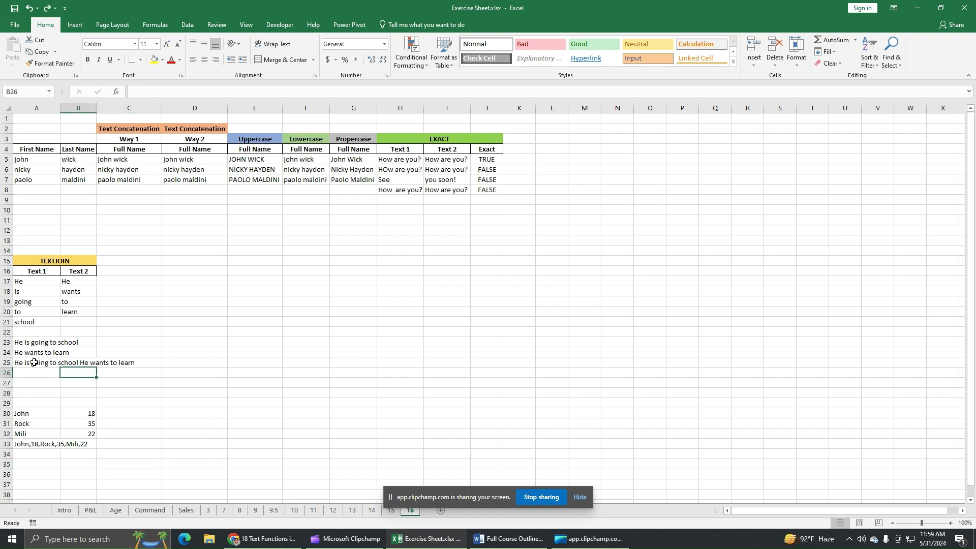
pyautogui.click(34, 362)
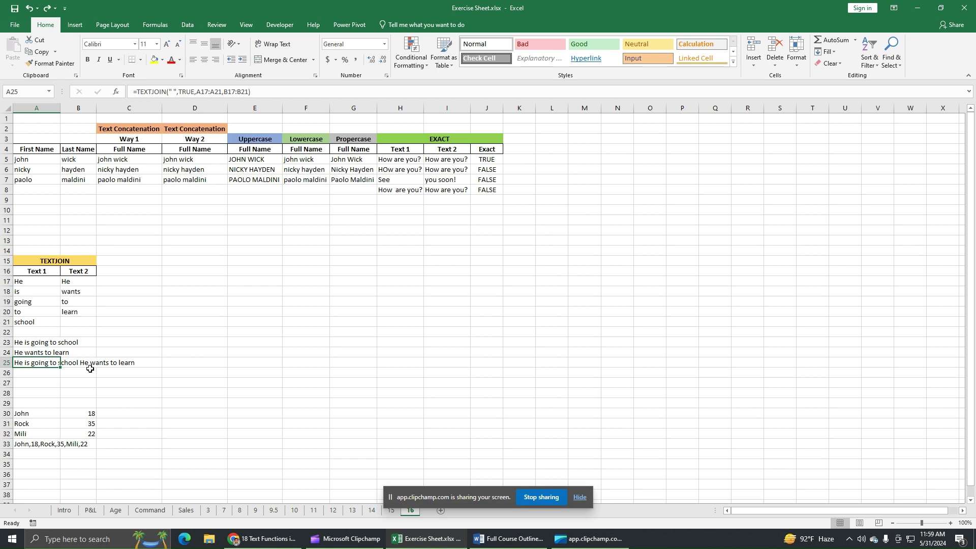
pyautogui.click(51, 372)
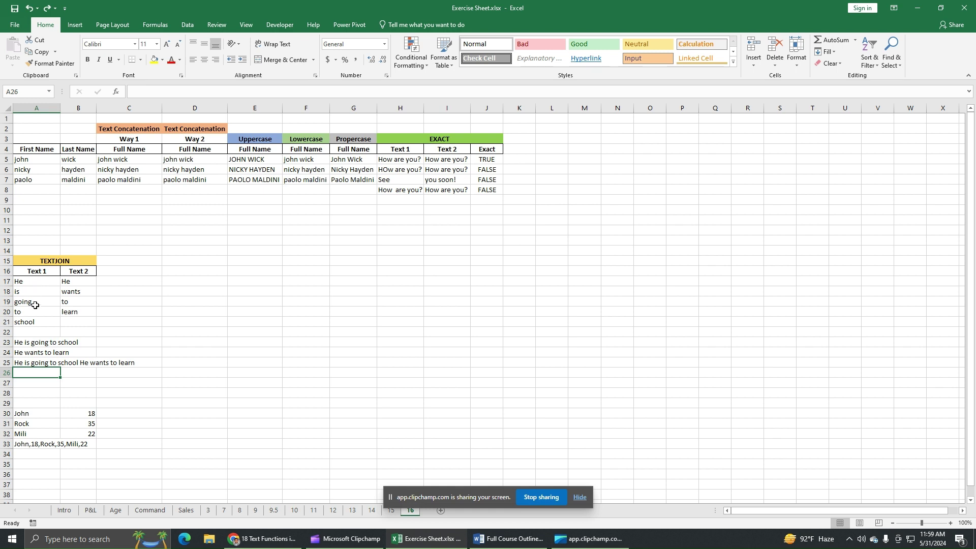
pyautogui.click(80, 373)
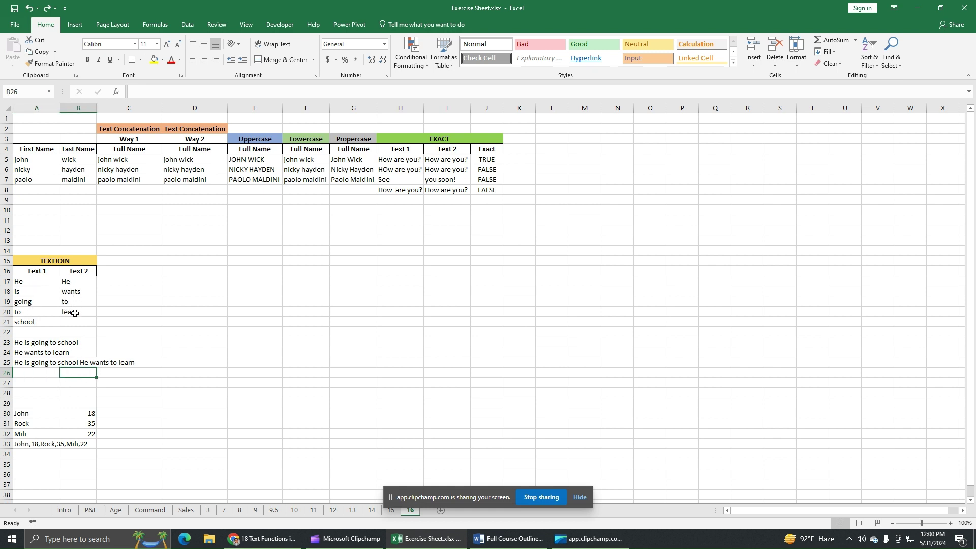
pyautogui.click(116, 372)
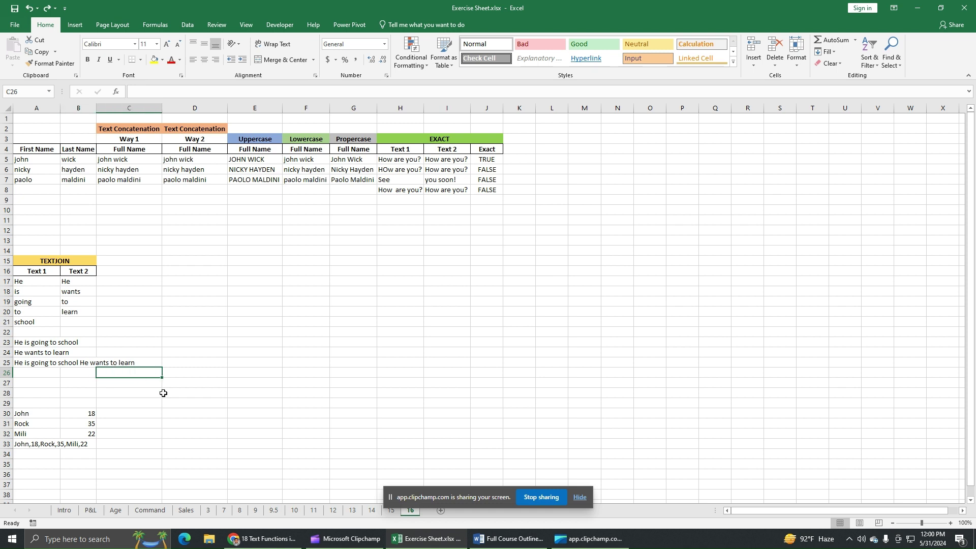
# Step: Join A17:A21 in cell A26 with TEXTJOIN, using a space delimiter and TRUE for ignoring empty cells, and widen column A to fit that sentence
pyautogui.click(31, 373)
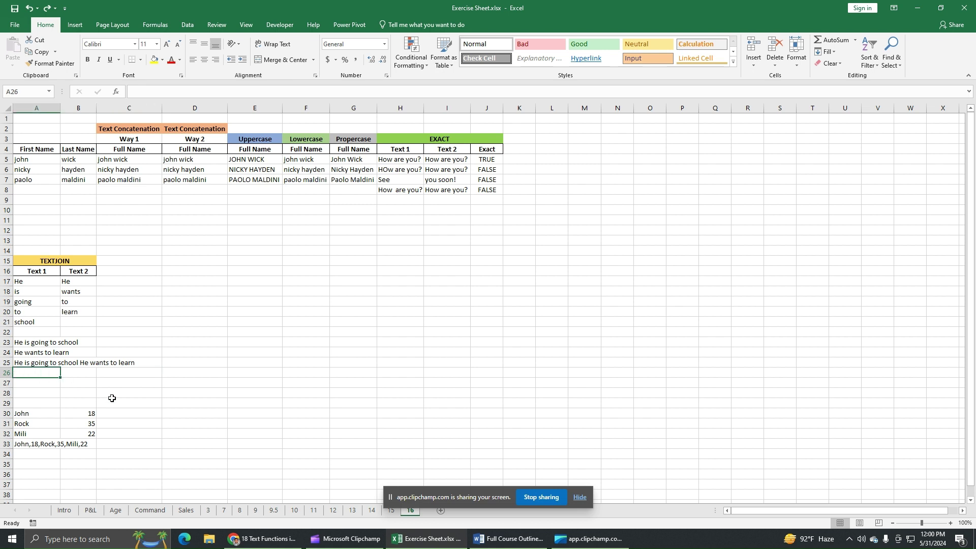
pyautogui.write('=textj')
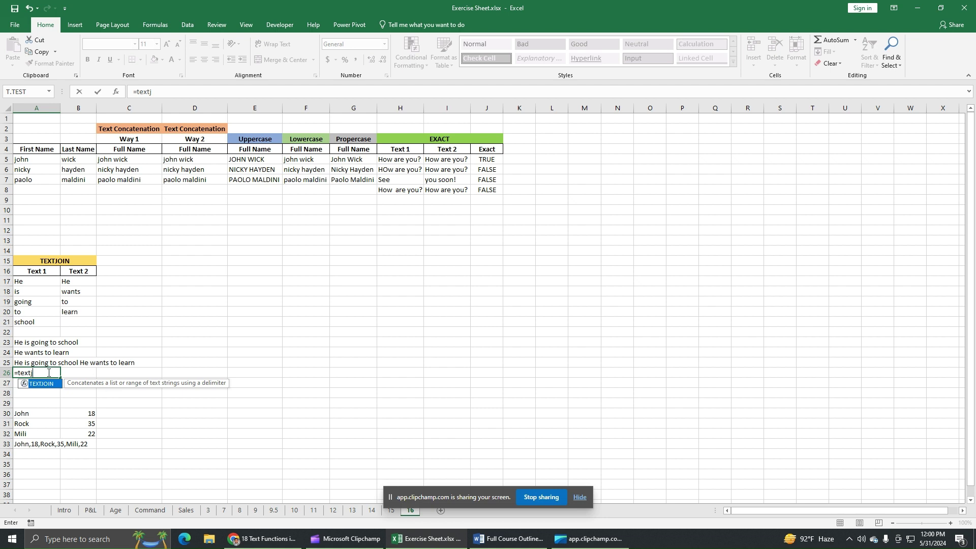
pyautogui.doubleClick(47, 388)
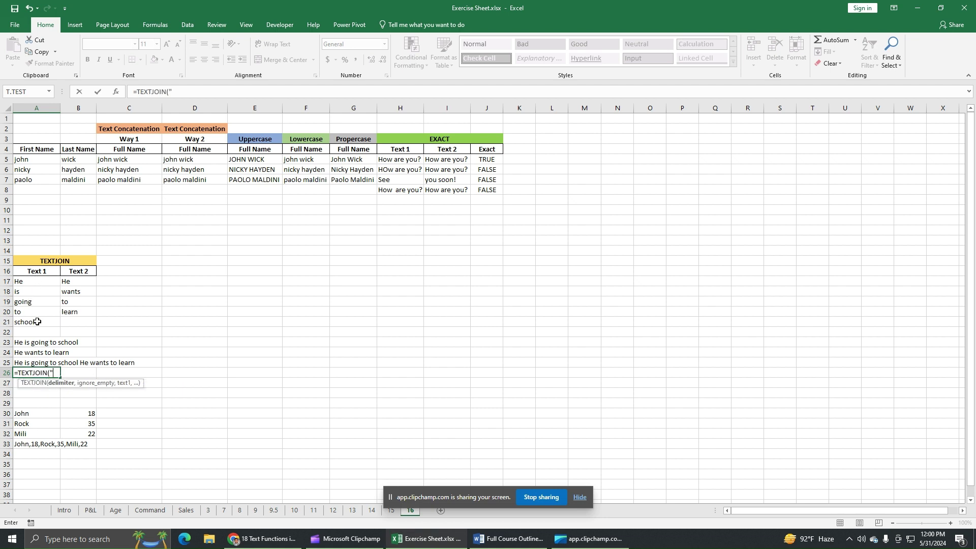
pyautogui.write('" ",')
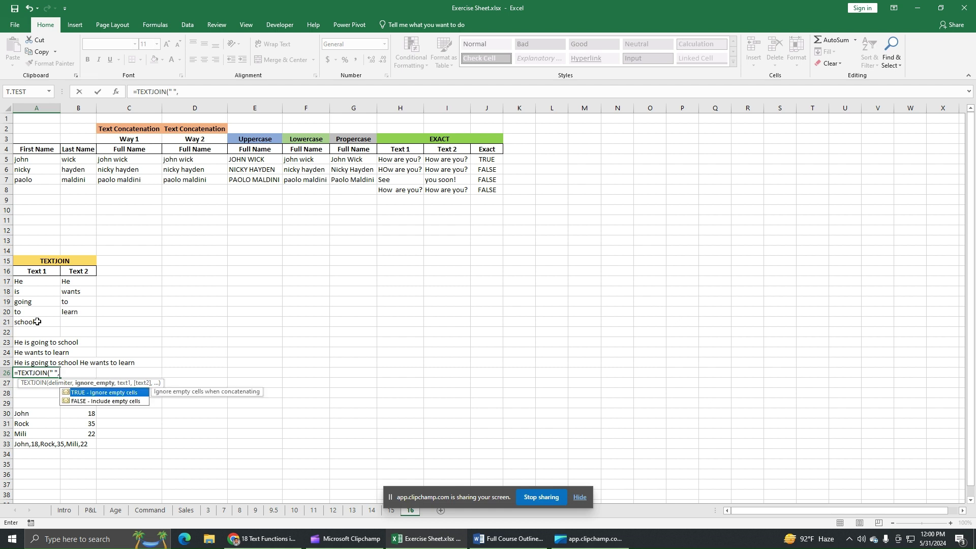
pyautogui.doubleClick(141, 393)
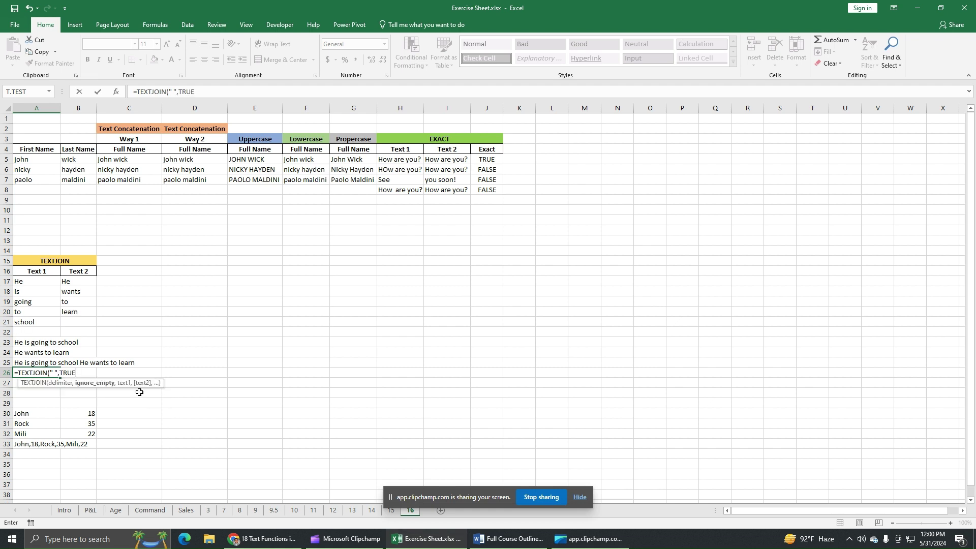
pyautogui.write(',')
pyautogui.moveTo(21, 282); pyautogui.dragTo(29, 322)
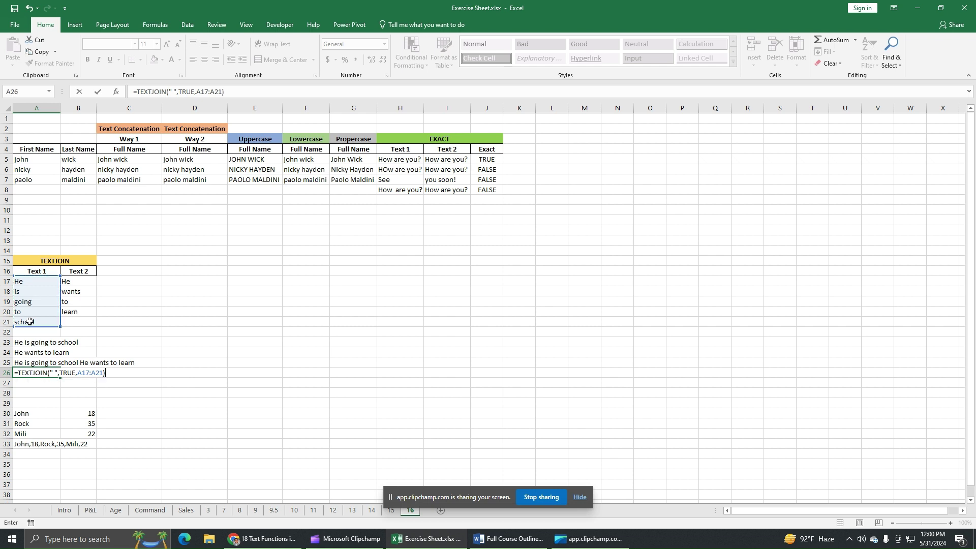
pyautogui.press('Return')
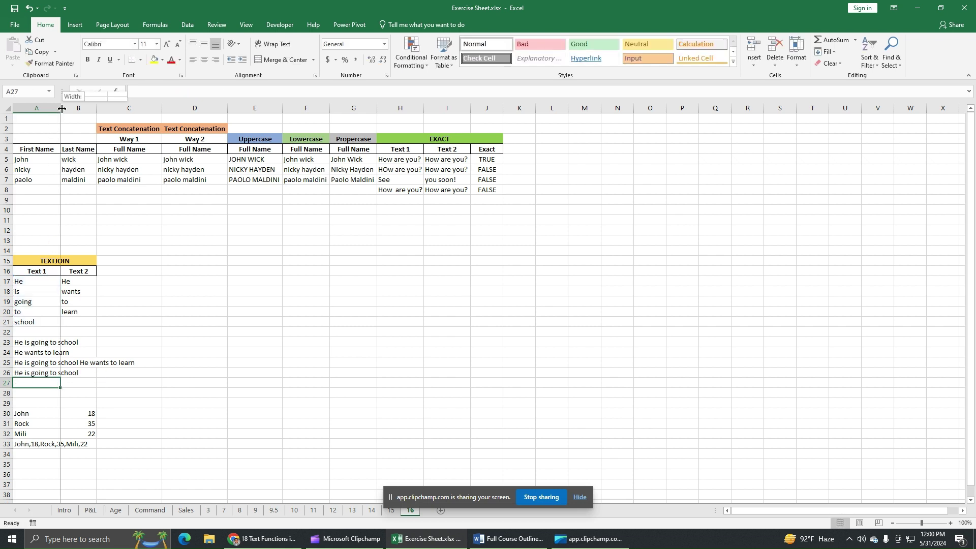
pyautogui.doubleClick(60, 109)
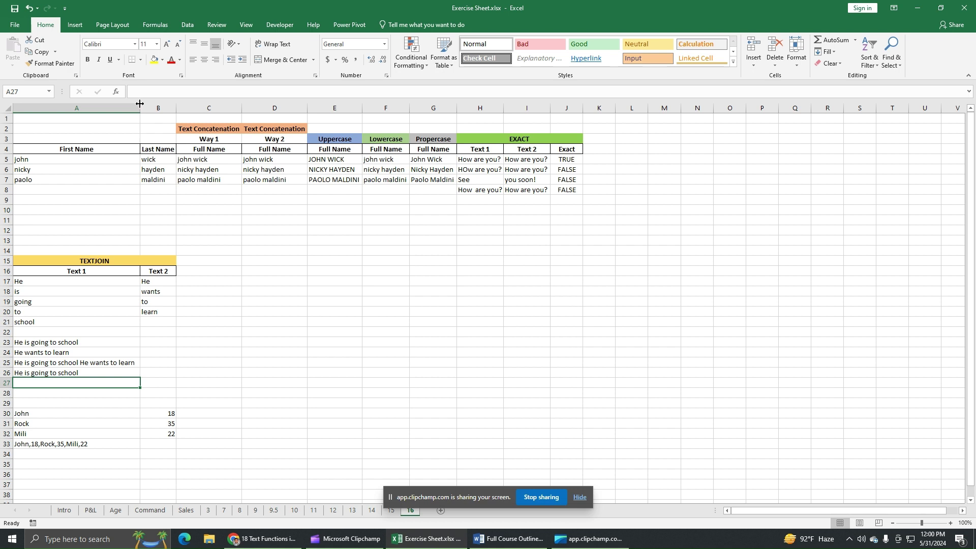
pyautogui.moveTo(140, 105); pyautogui.dragTo(89, 119)
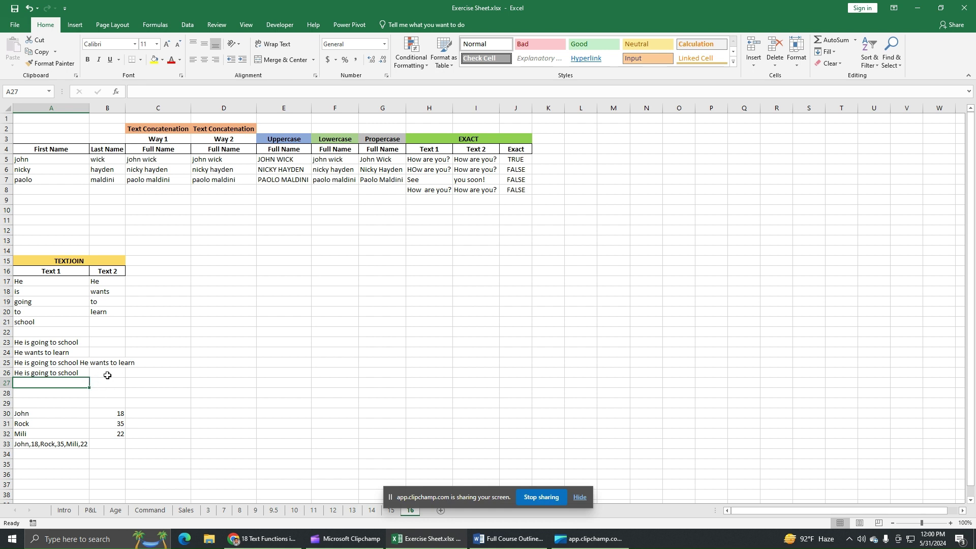
# Step: Join B17:B21 in cell B26 with TEXTJOIN, using a space delimiter and TRUE for ignoring empty cells
pyautogui.click(109, 375)
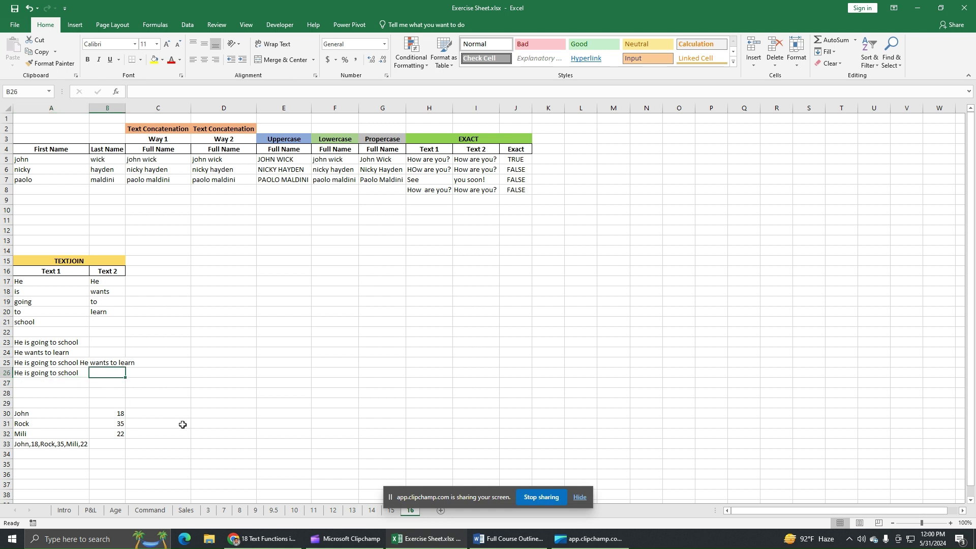
pyautogui.write('=text')
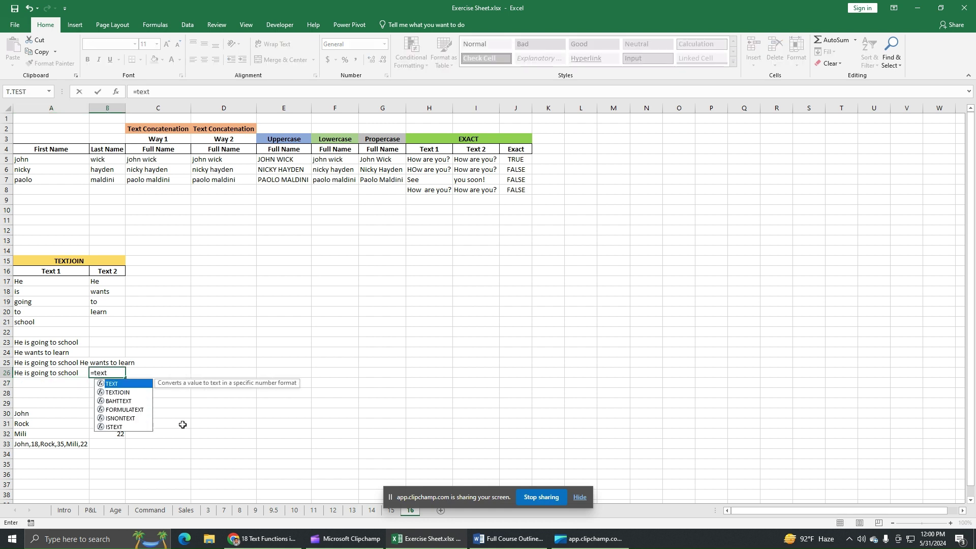
pyautogui.write('j')
pyautogui.doubleClick(134, 385)
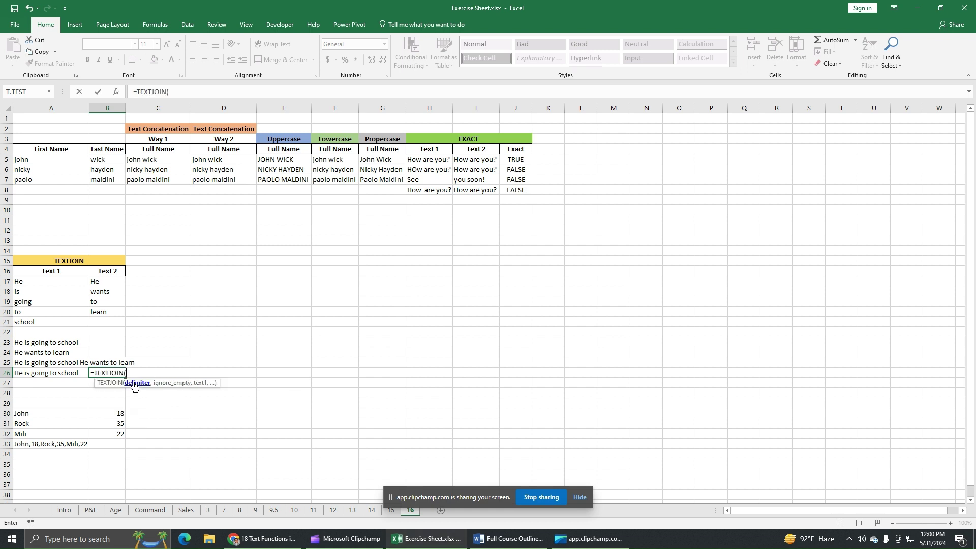
pyautogui.write('" ",')
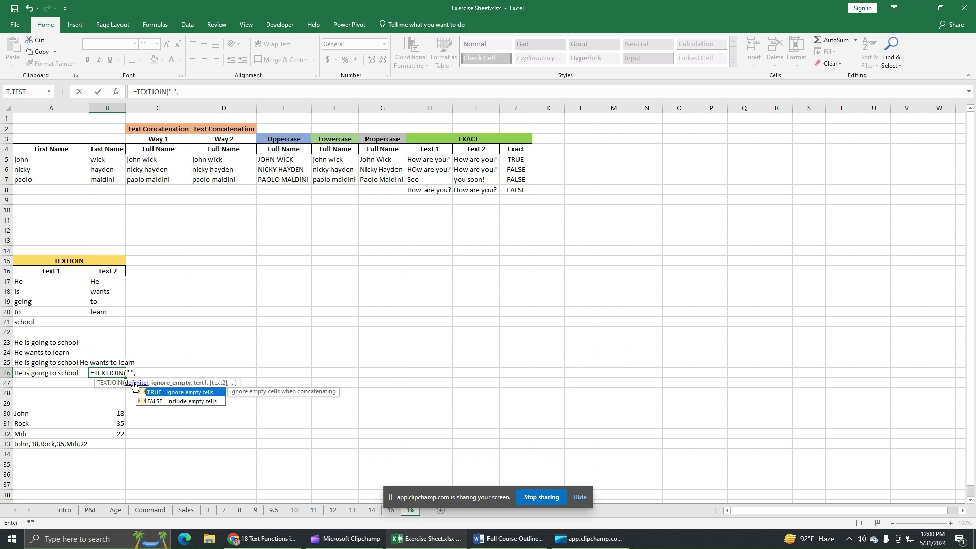
pyautogui.doubleClick(176, 393)
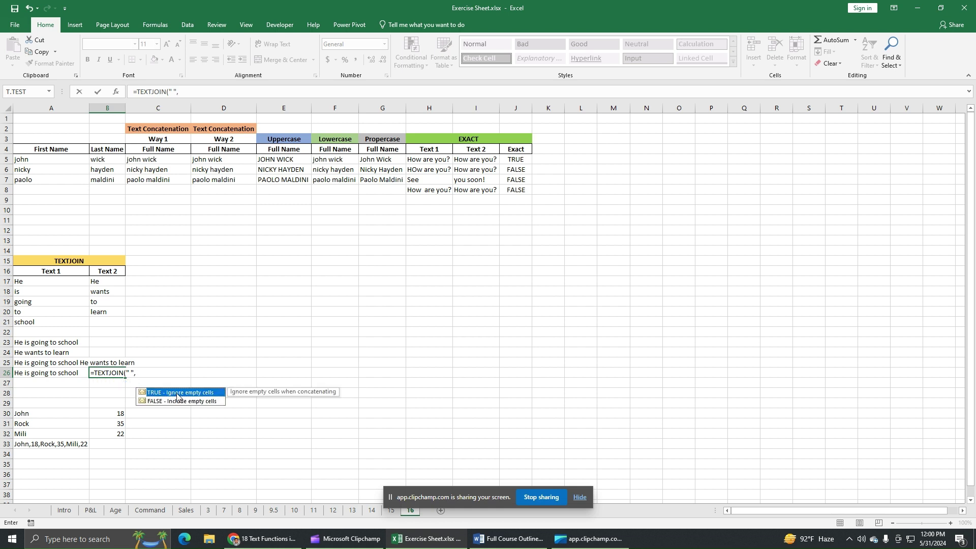
pyautogui.write(',')
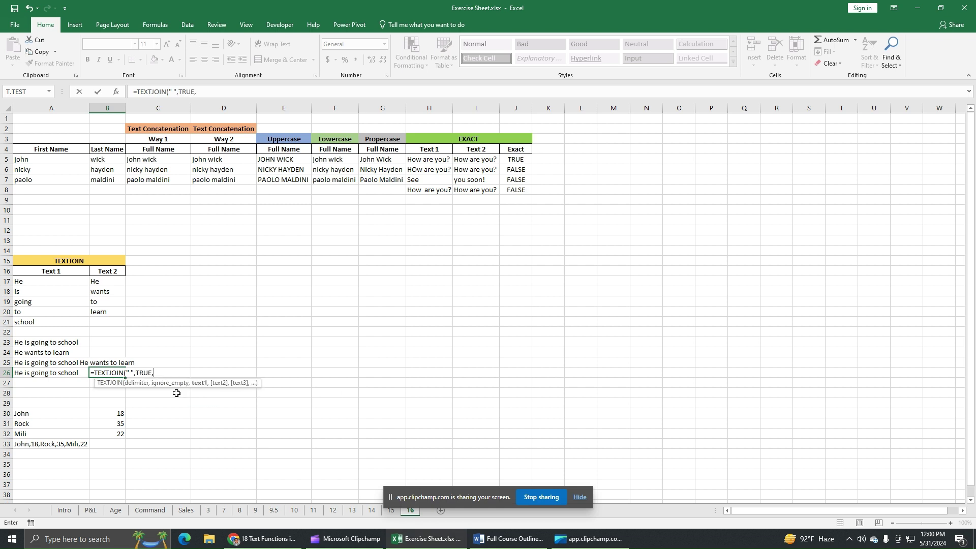
pyautogui.moveTo(99, 283); pyautogui.dragTo(101, 321)
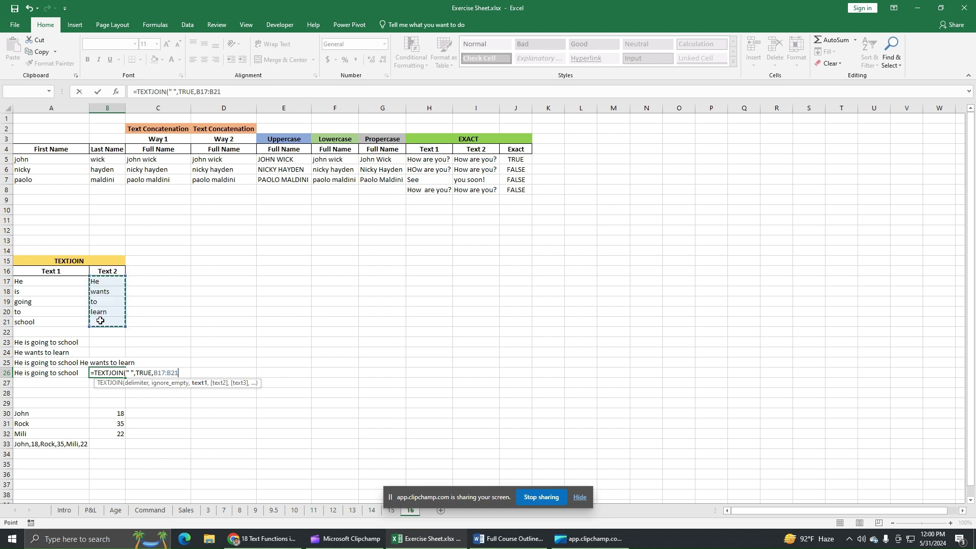
pyautogui.write(')')
pyautogui.press('Return')
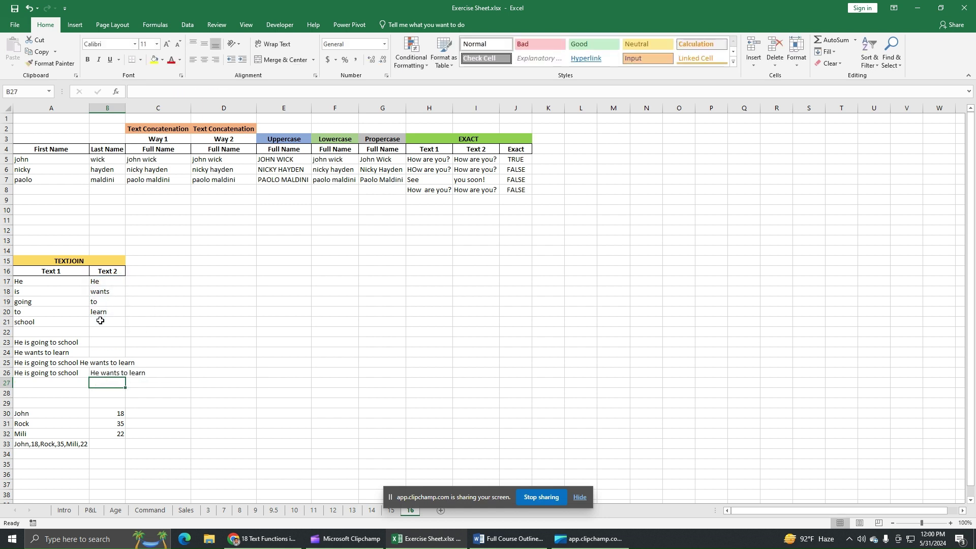
# Step: Combine the sentences of A26 and B26 in cell A27 with CONCAT, placing a period "." between them
pyautogui.click(74, 376)
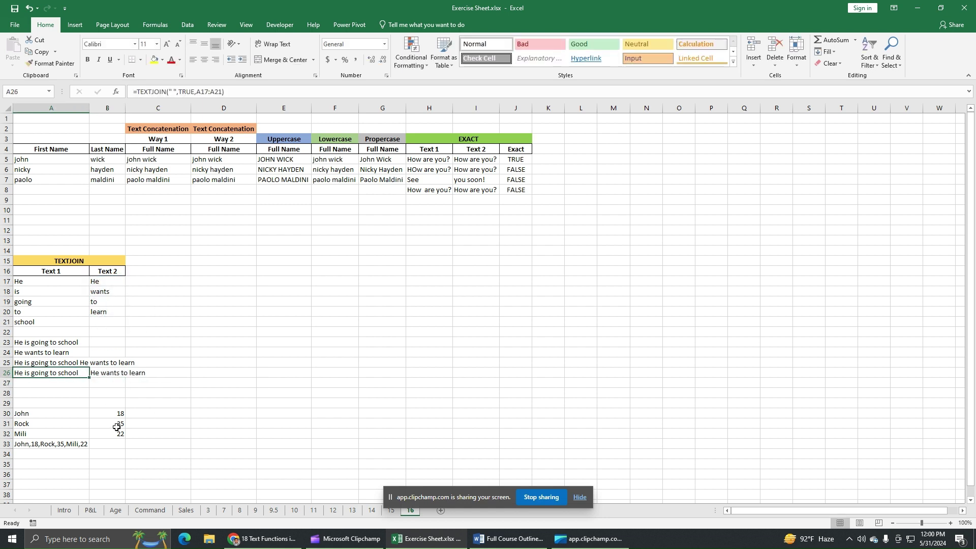
pyautogui.click(119, 375)
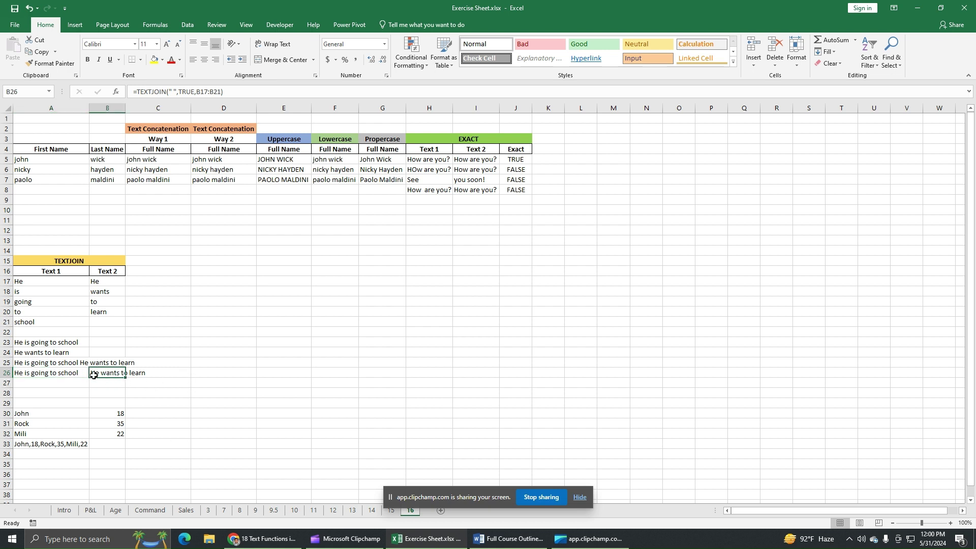
pyautogui.click(205, 375)
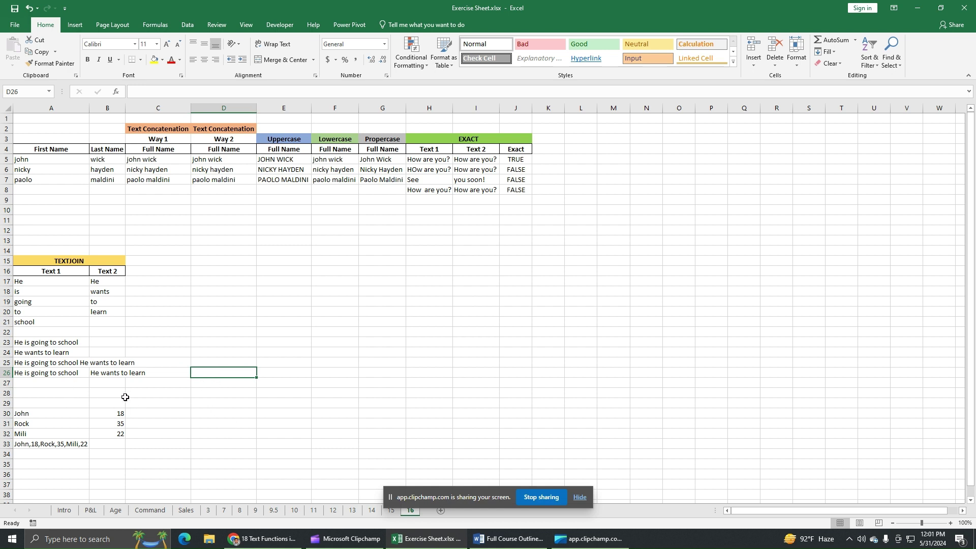
pyautogui.click(45, 384)
pyautogui.moveTo(47, 388); pyautogui.dragTo(49, 394)
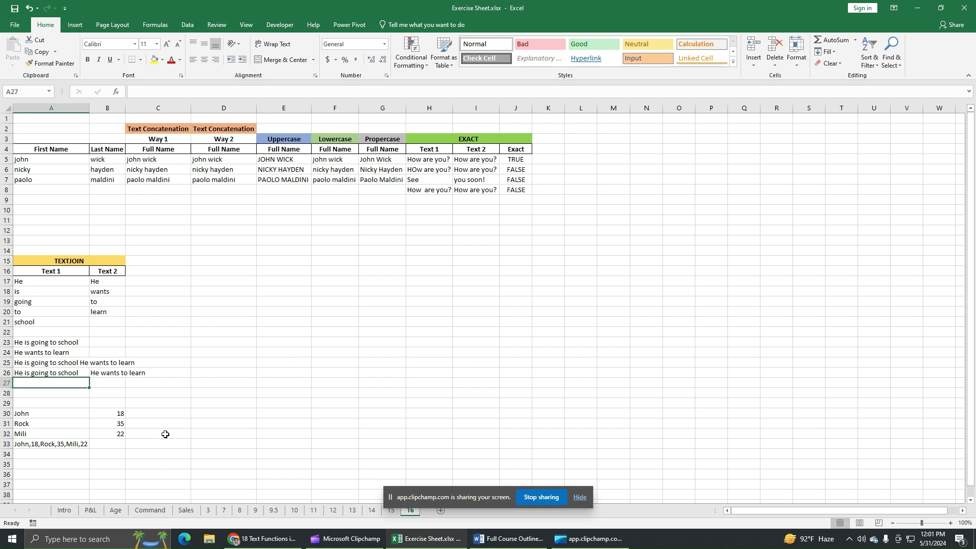
pyautogui.write('=con')
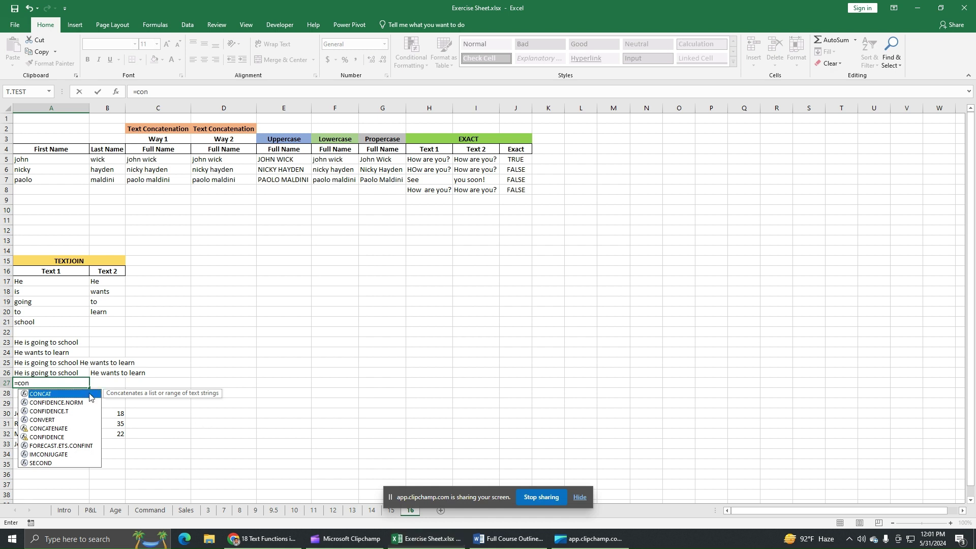
pyautogui.press('Tab')
pyautogui.click(60, 370)
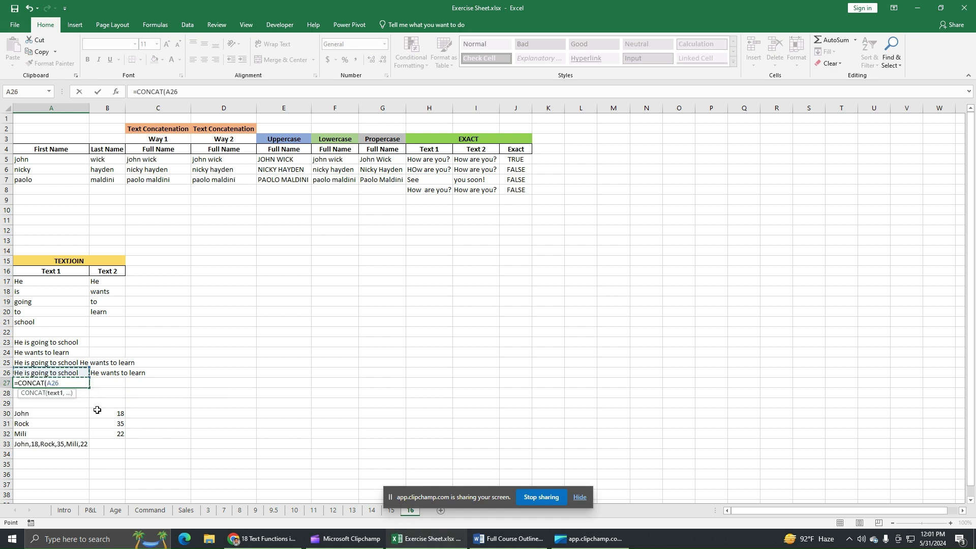
pyautogui.write(',".')
pyautogui.write(',",')
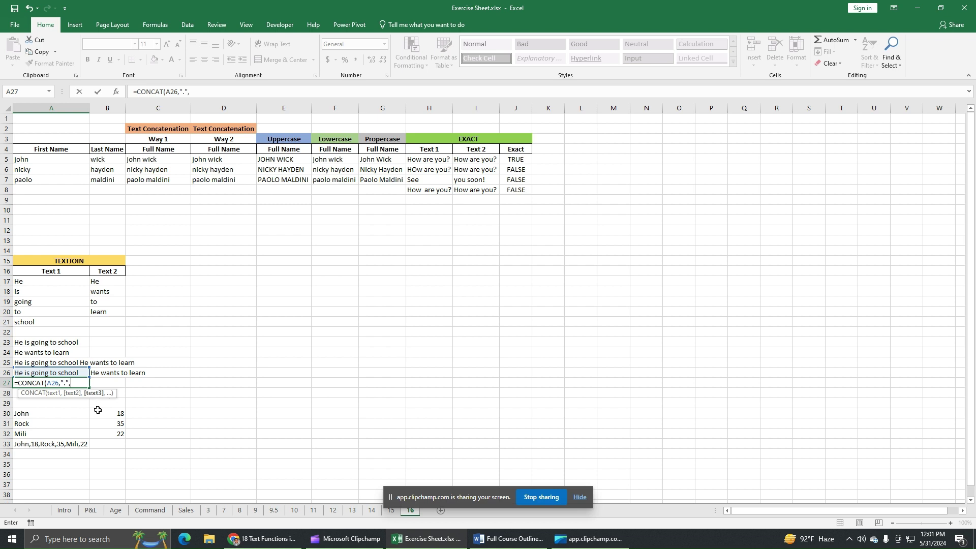
pyautogui.click(105, 374)
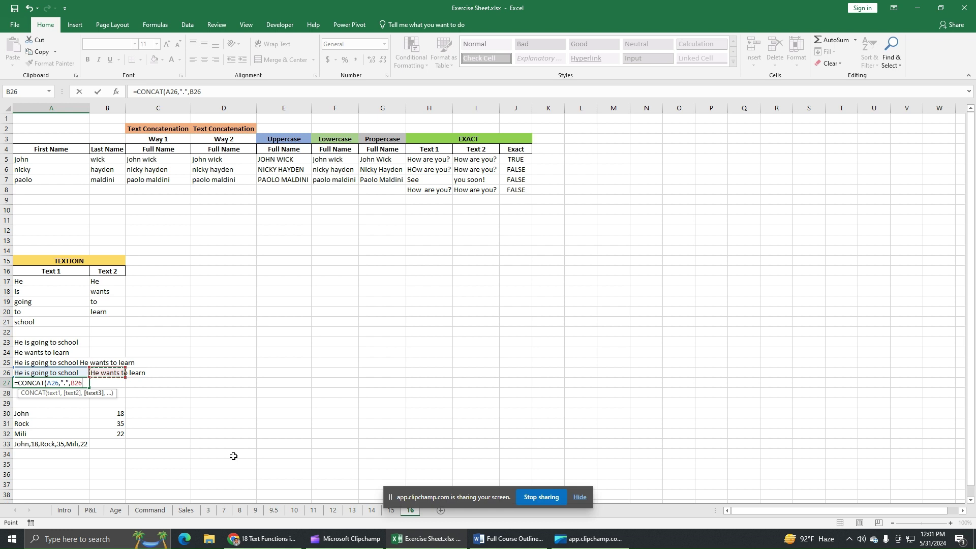
pyautogui.write(')')
pyautogui.press('Return')
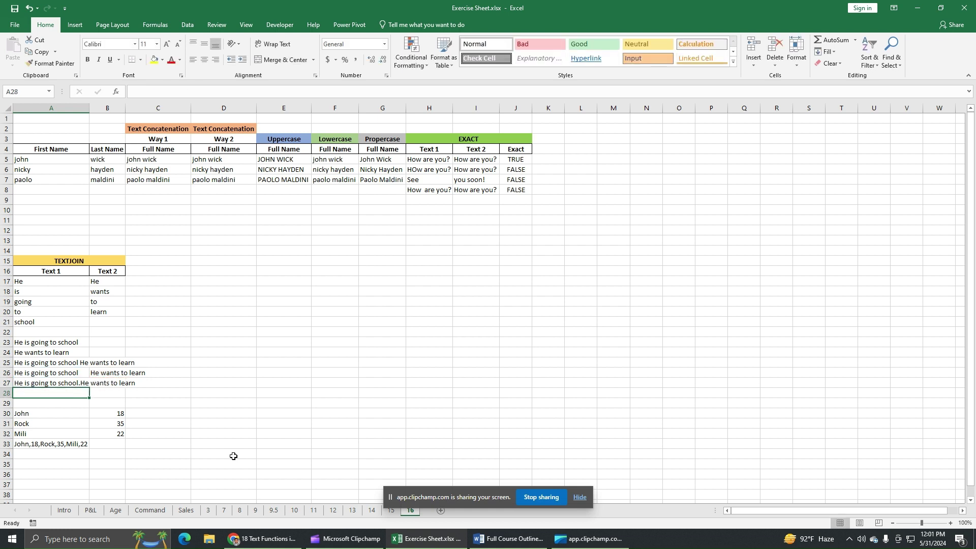
# Step: Change the separator in the CONCAT formula in cell A27 to a period followed by a space, ". "
pyautogui.click(77, 385)
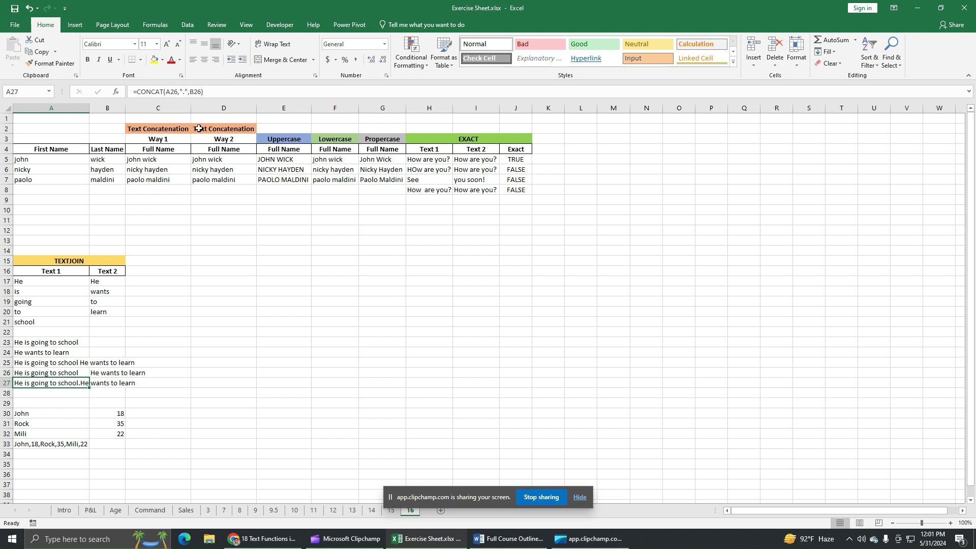
pyautogui.click(185, 92)
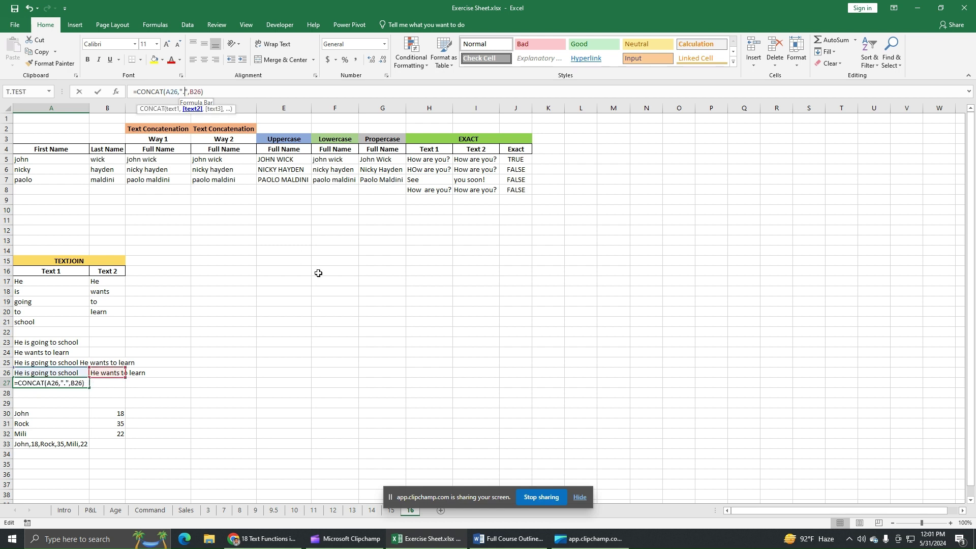
pyautogui.write('.')
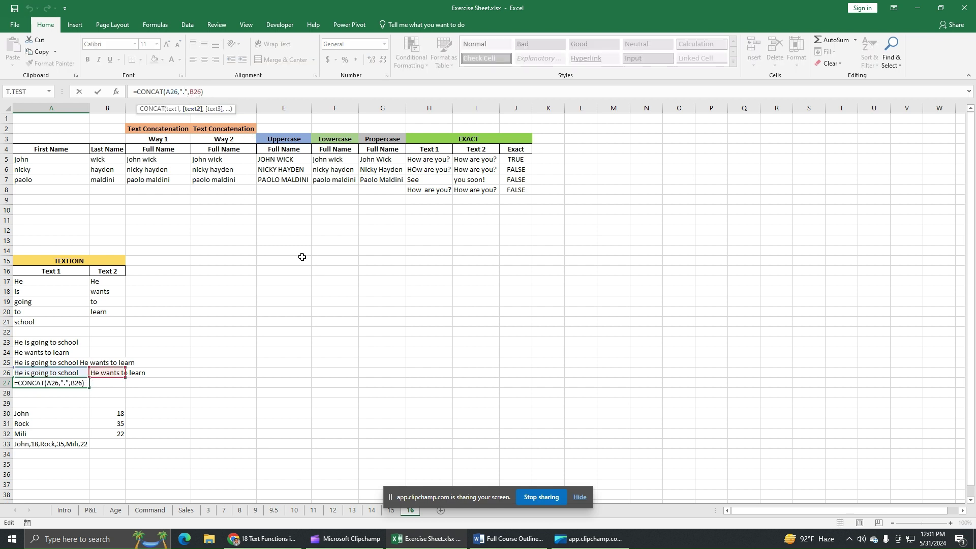
pyautogui.press('End')
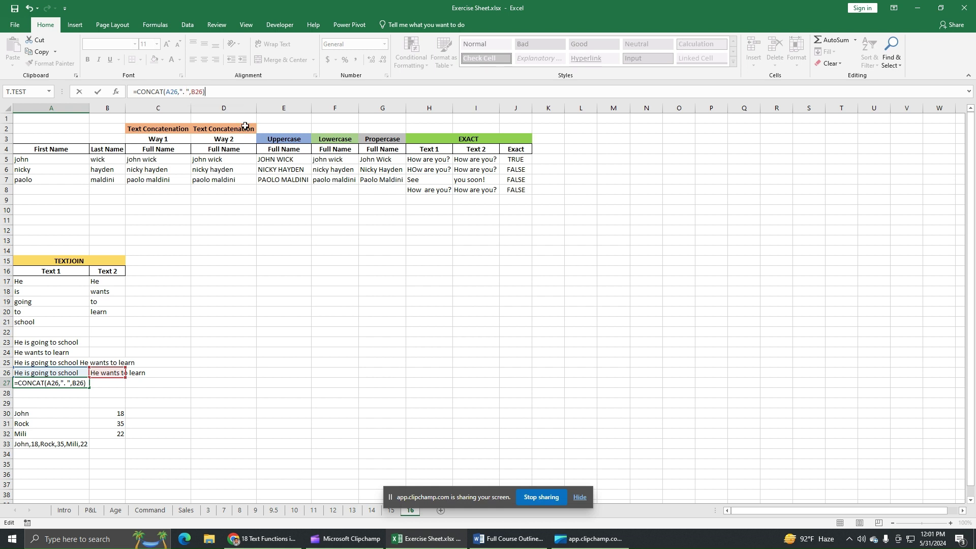
pyautogui.press('Return')
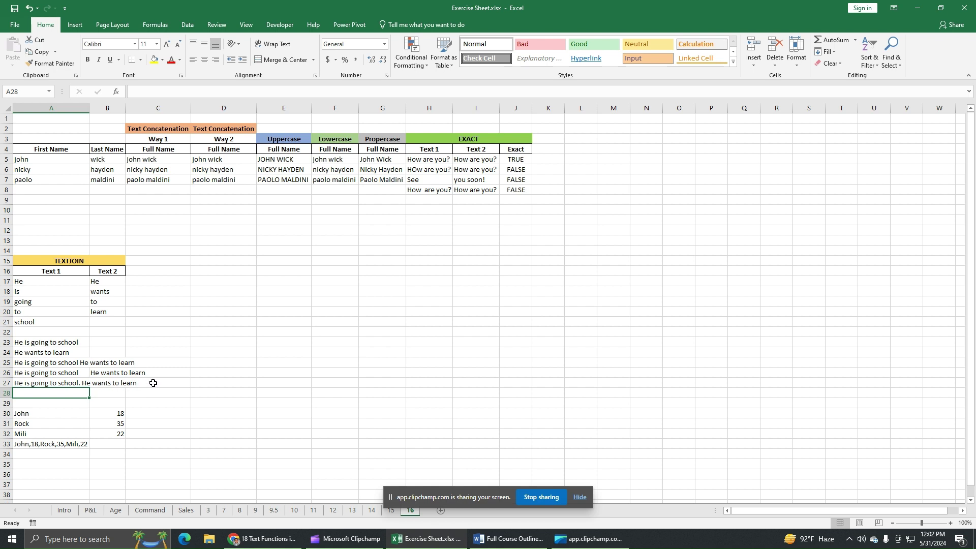
# Step: Add a closing period "." as the final argument after B26 in the CONCAT formula in cell A27
pyautogui.click(73, 384)
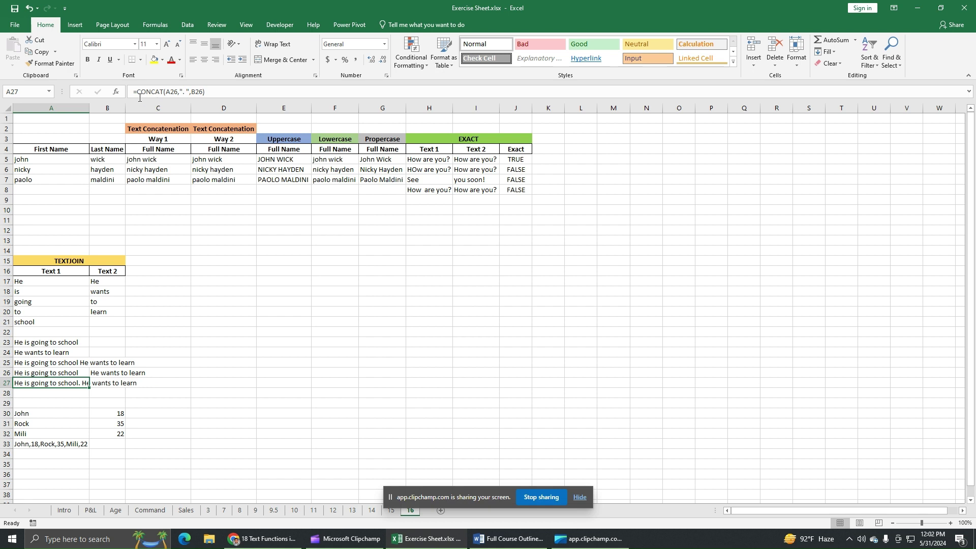
pyautogui.click(203, 93)
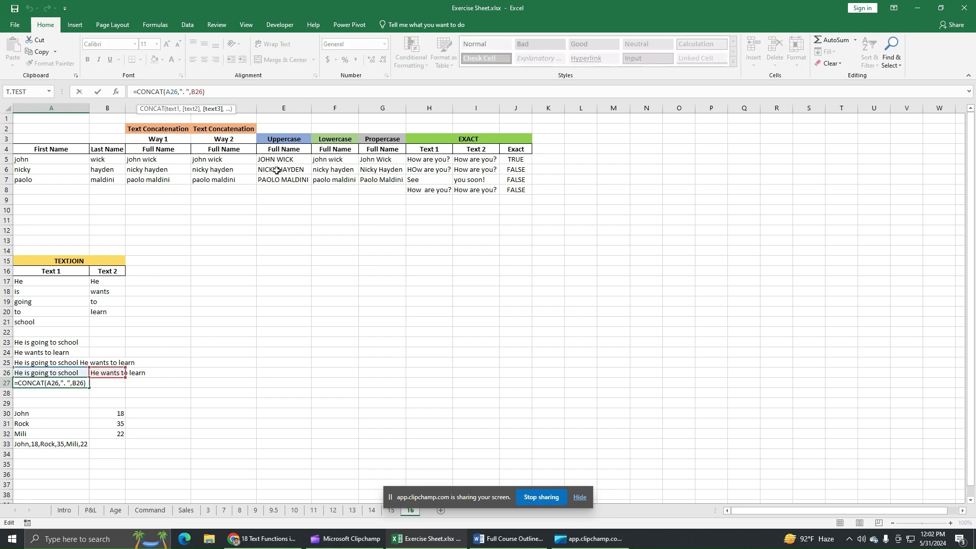
pyautogui.write(',"')
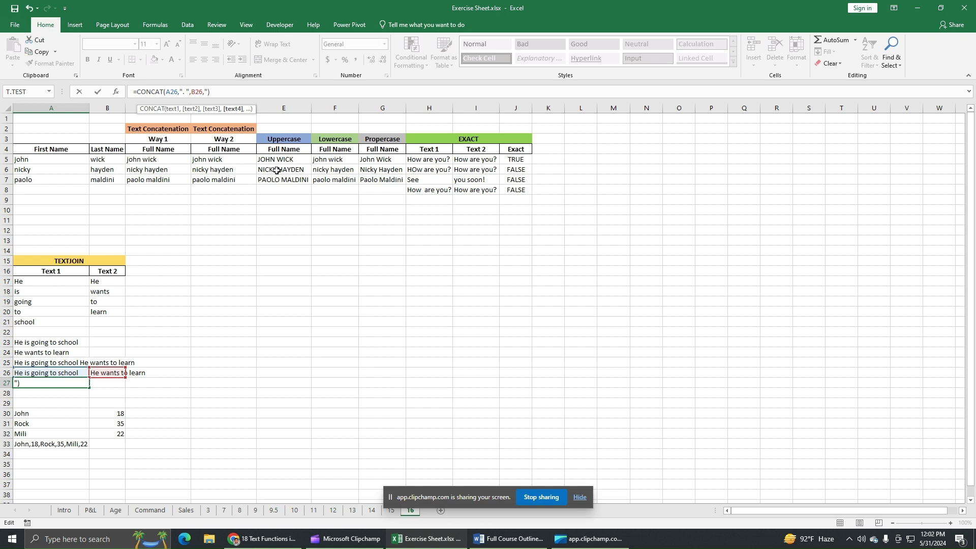
pyautogui.write('."')
pyautogui.press('Return')
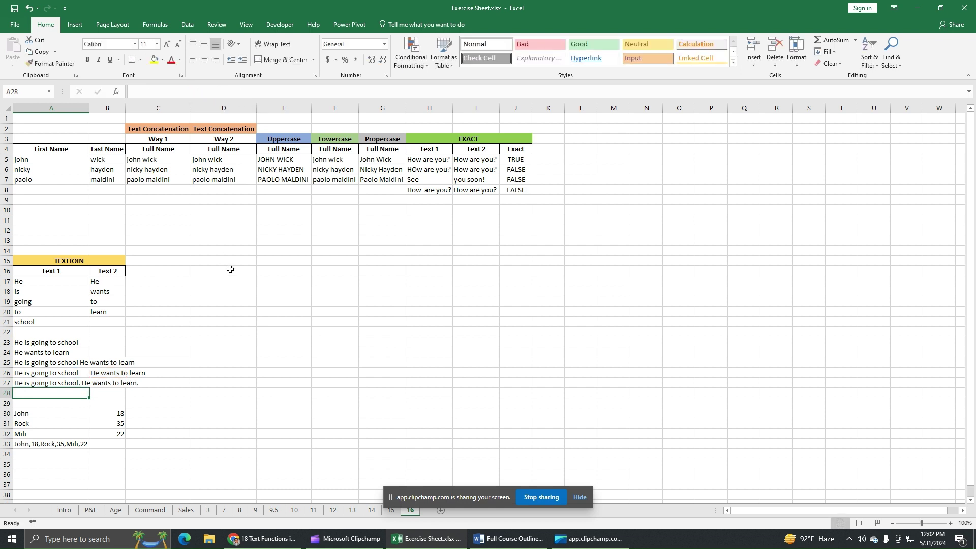
pyautogui.click(71, 384)
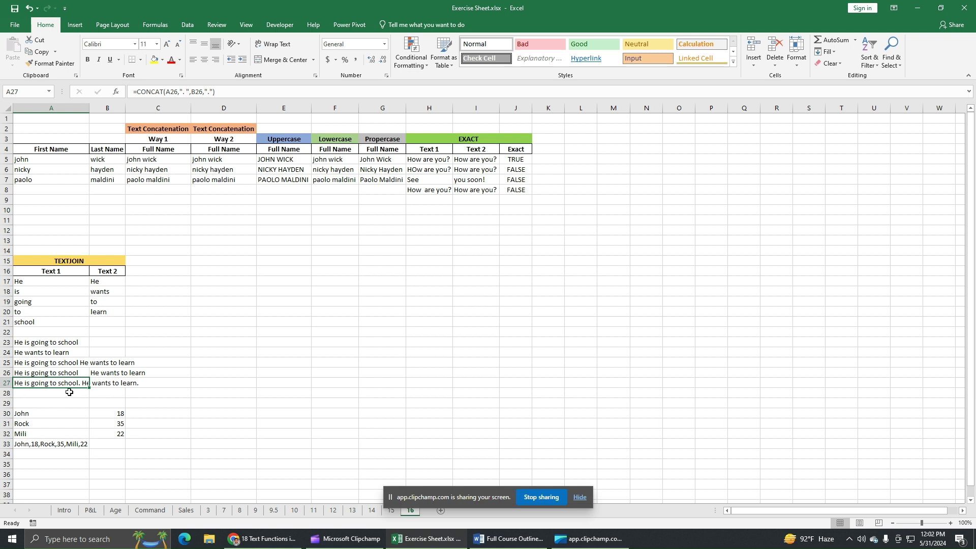
pyautogui.click(179, 390)
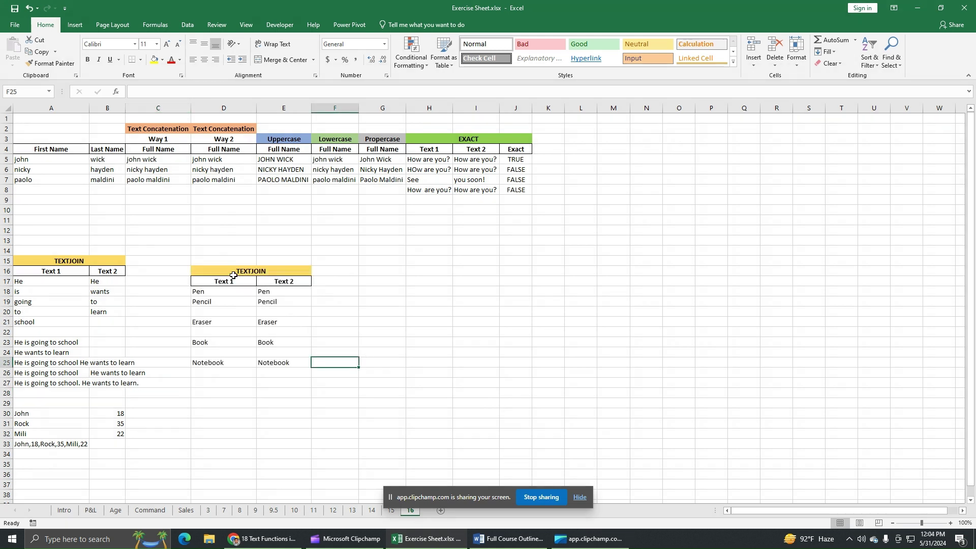
# Step: Join D18:D25 in cell D27 with TEXTJOIN, using a comma delimiter "," and TRUE for ignoring empty cells
pyautogui.moveTo(233, 275); pyautogui.dragTo(262, 362)
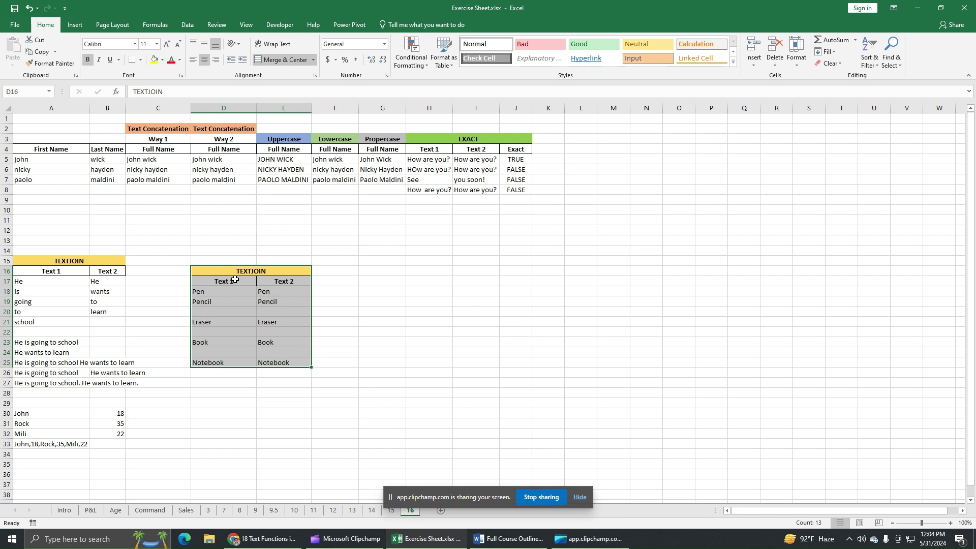
pyautogui.click(234, 383)
pyautogui.write('=')
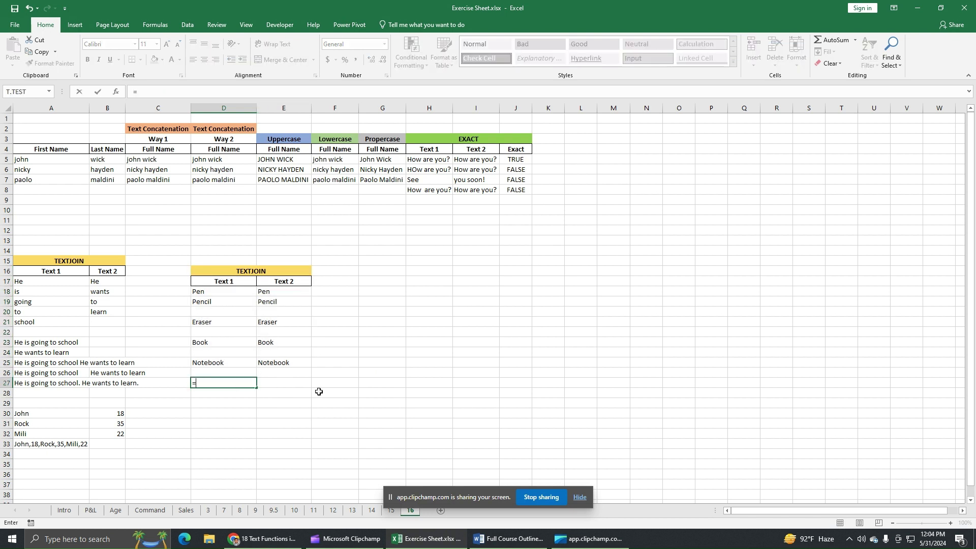
pyautogui.write('text')
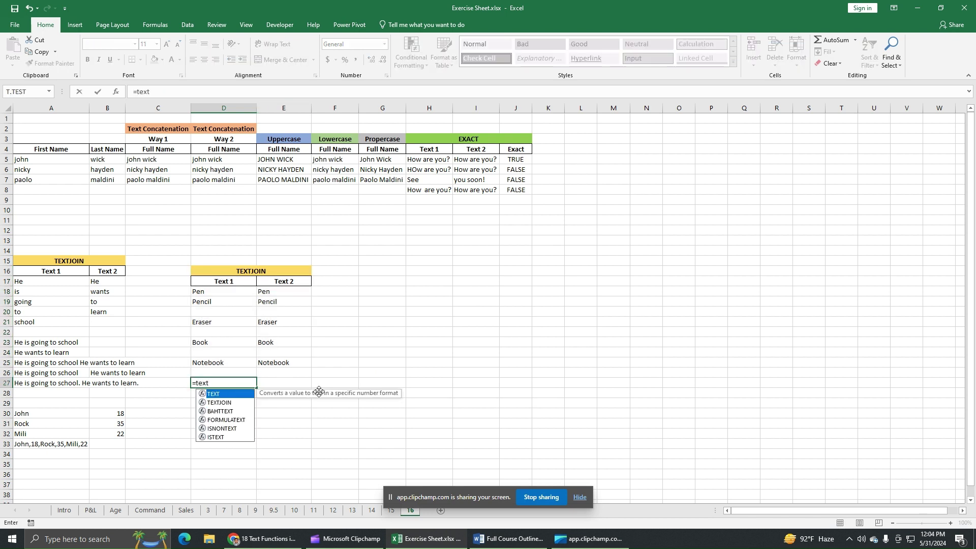
pyautogui.write('j')
pyautogui.doubleClick(215, 394)
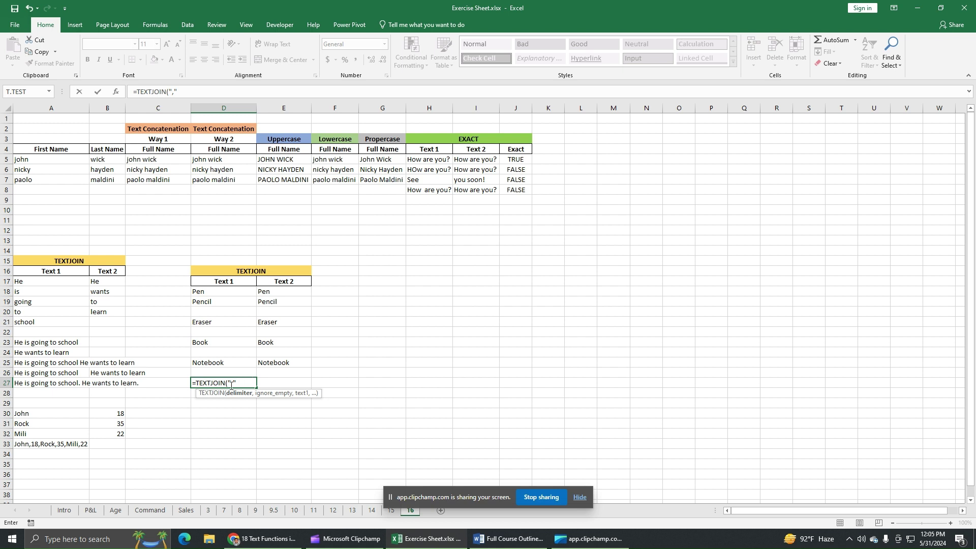
pyautogui.write(',')
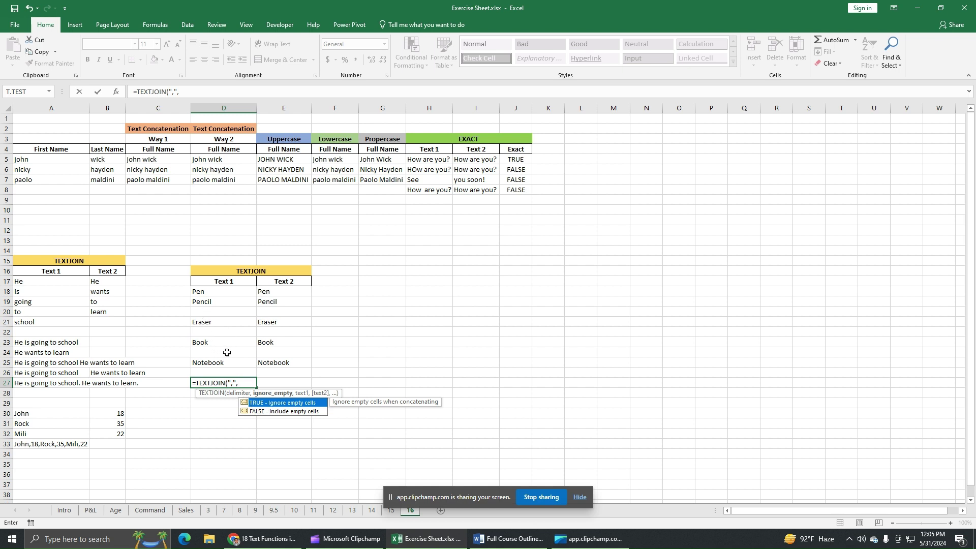
pyautogui.doubleClick(275, 403)
pyautogui.write(',')
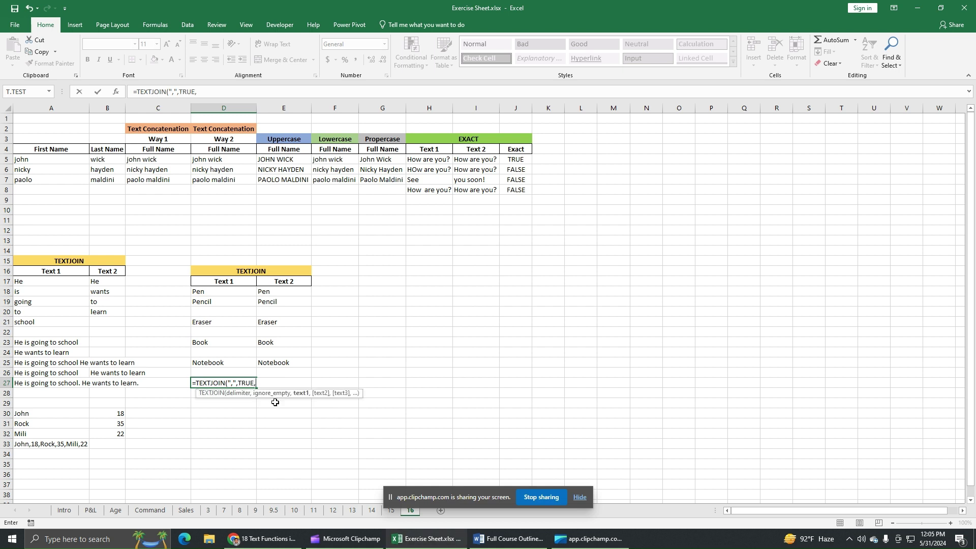
pyautogui.moveTo(213, 293); pyautogui.dragTo(219, 359)
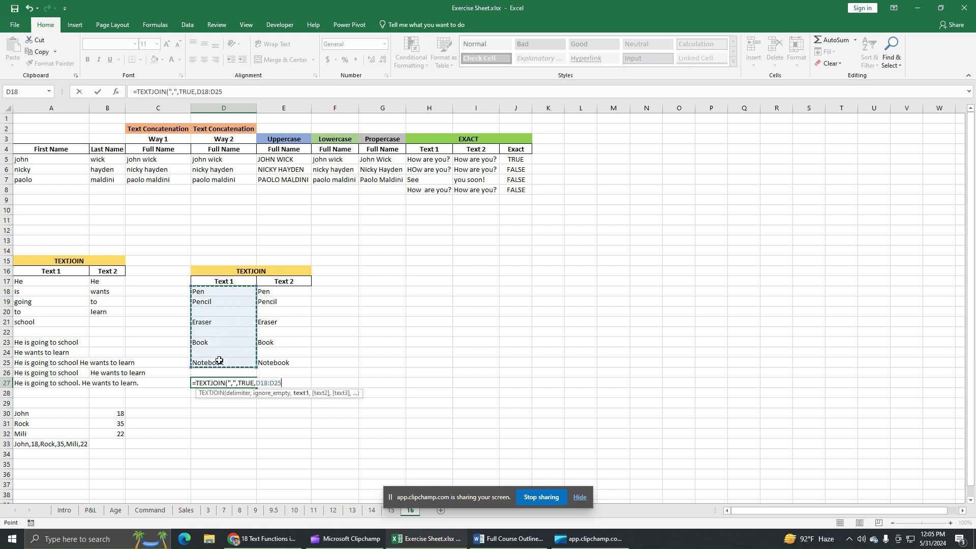
pyautogui.press('Return')
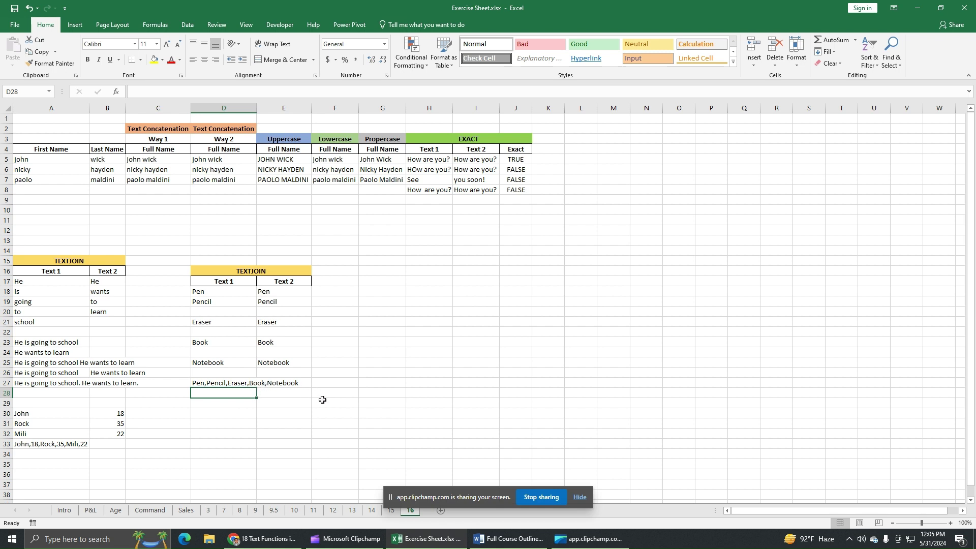
# Step: Change the delimiter in the TEXTJOIN formula in cell D27 to a comma followed by a space, ", "
pyautogui.click(220, 384)
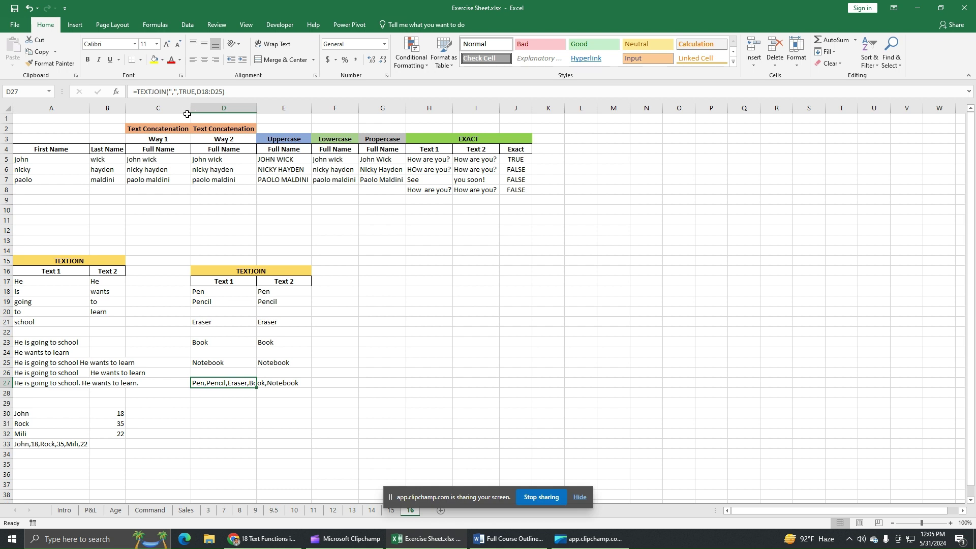
pyautogui.click(174, 94)
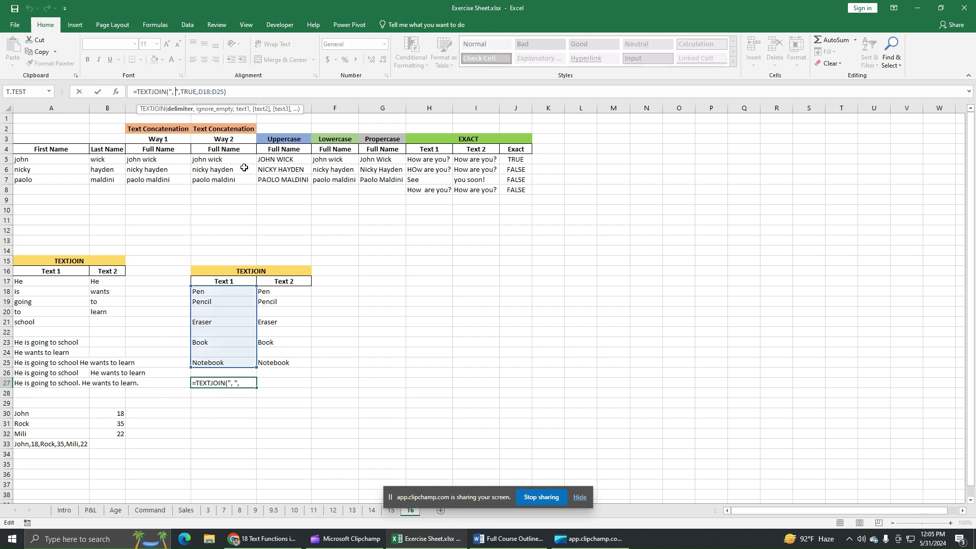
pyautogui.click(271, 95)
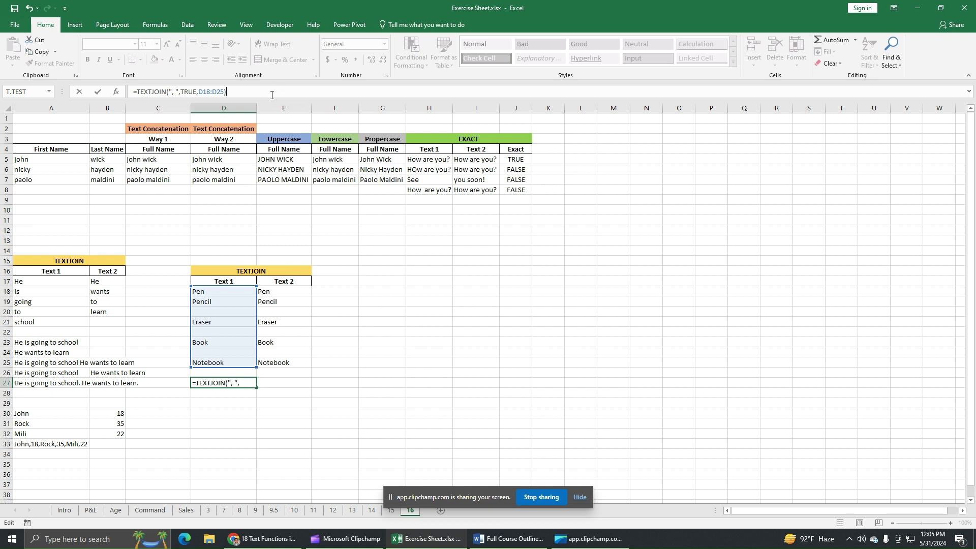
pyautogui.press('Return')
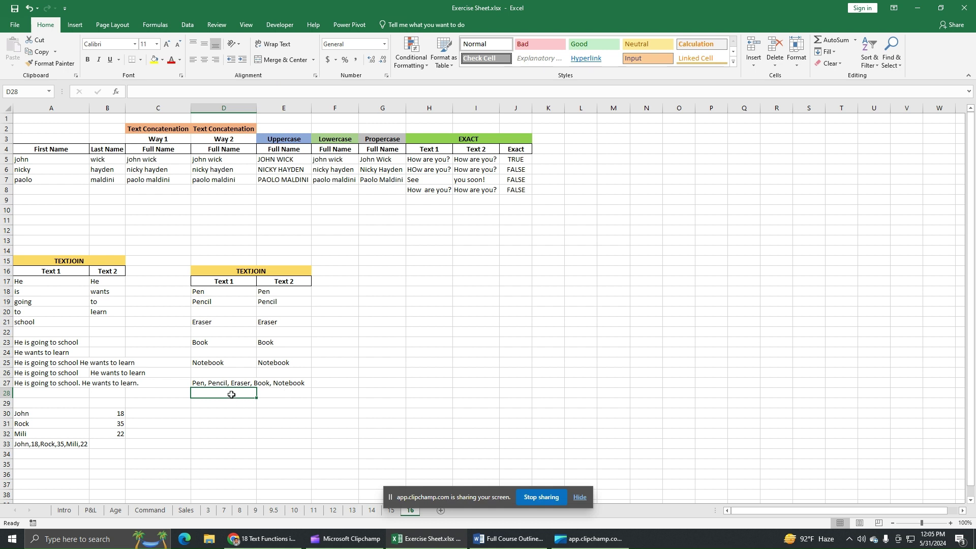
# Step: Join E18:E25 in cell D28 with TEXTJOIN, using the delimiter ", " and FALSE to include empty cells
pyautogui.write('=')
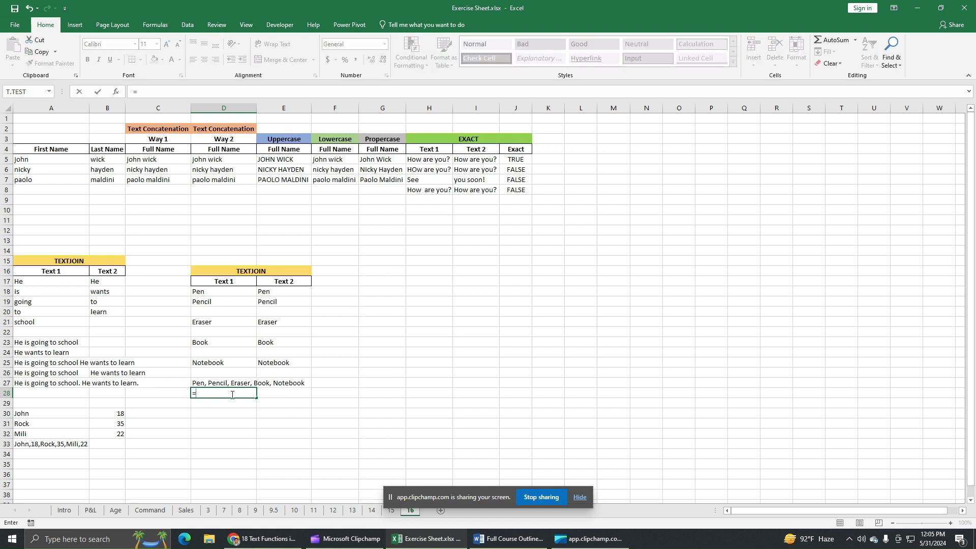
pyautogui.write('text')
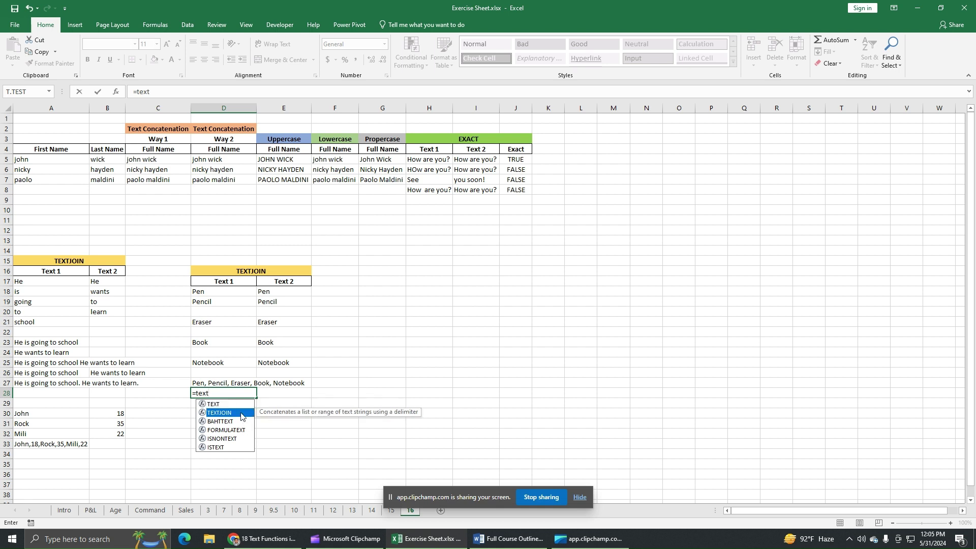
pyautogui.doubleClick(240, 416)
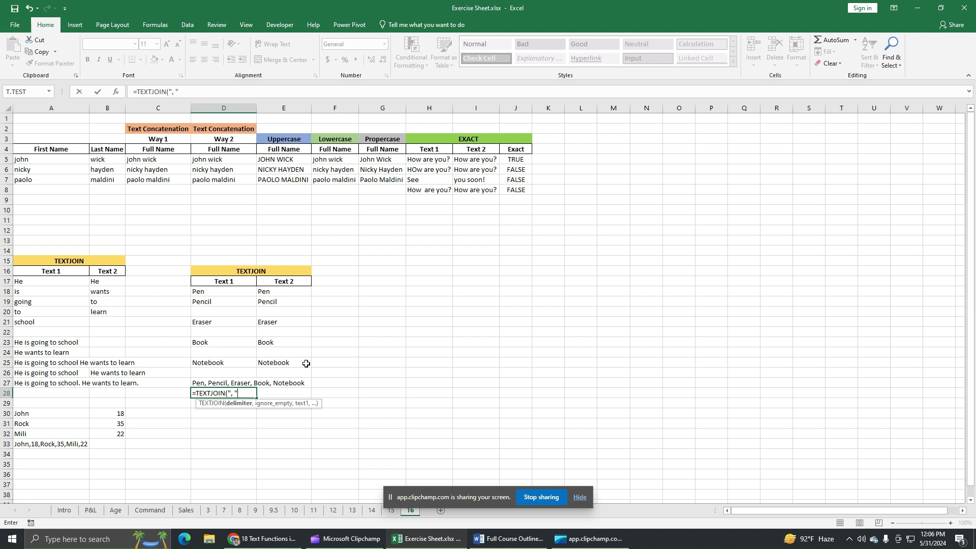
pyautogui.write(',')
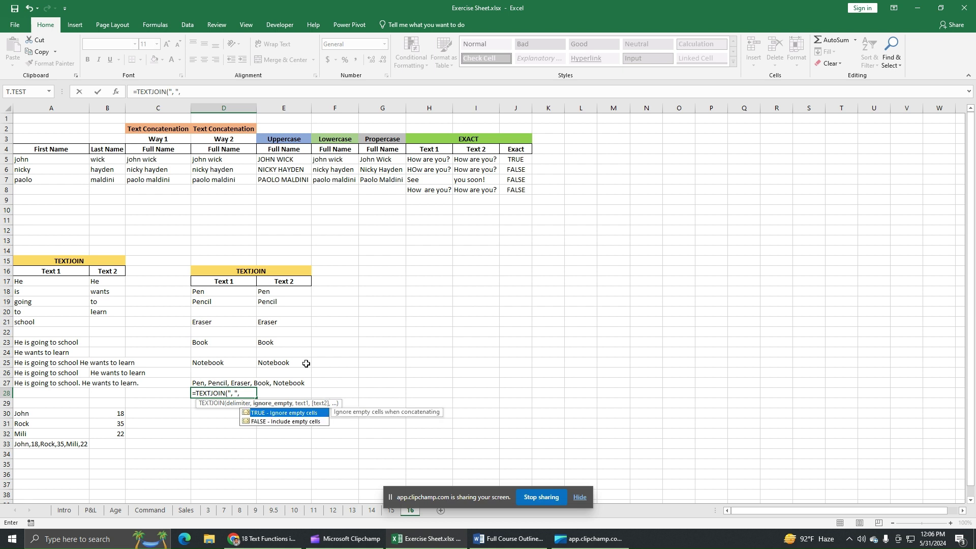
pyautogui.doubleClick(295, 421)
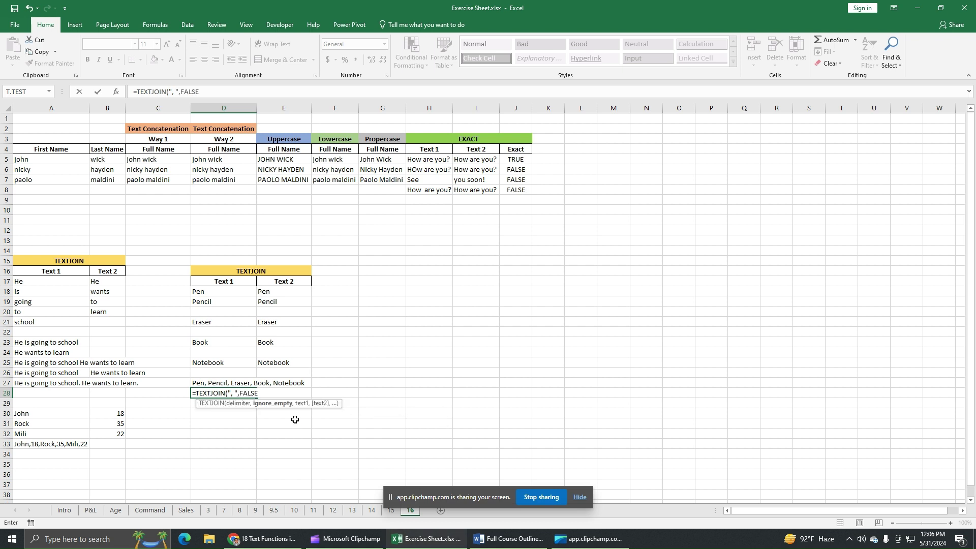
pyautogui.write(',')
pyautogui.moveTo(280, 291); pyautogui.dragTo(287, 362)
pyautogui.write(')')
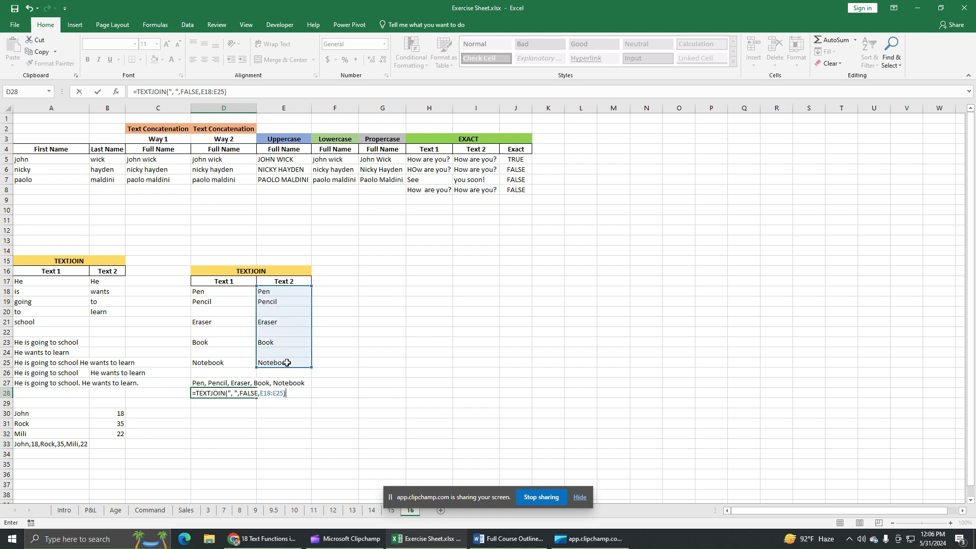
pyautogui.press('Return')
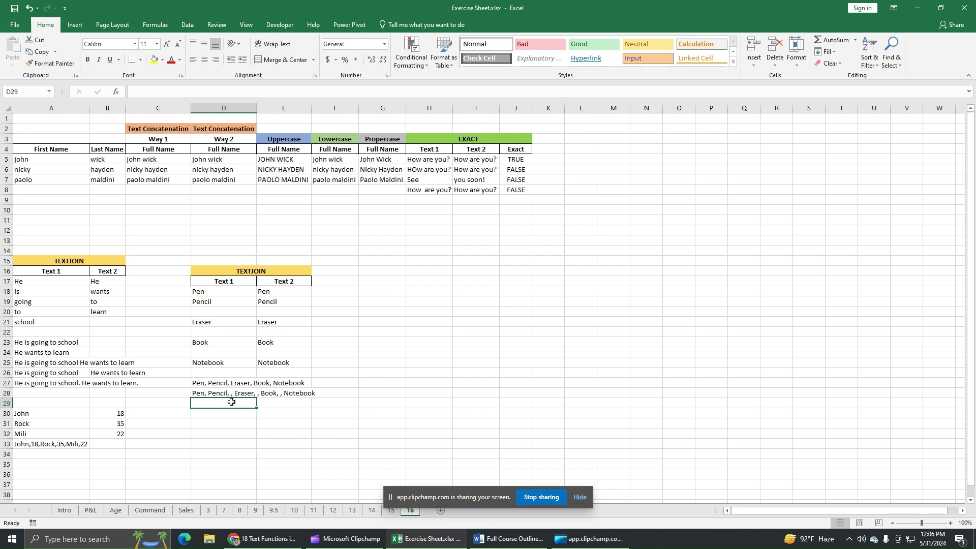
# Step: Compare the empty cells in the item list E18:E25 with the joined text and formula in cell D28
pyautogui.click(280, 311)
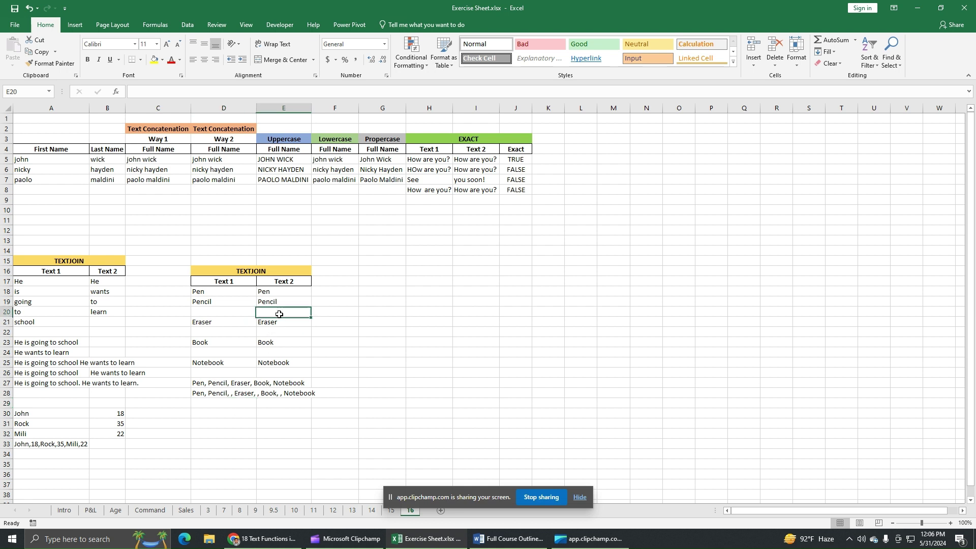
pyautogui.click(226, 394)
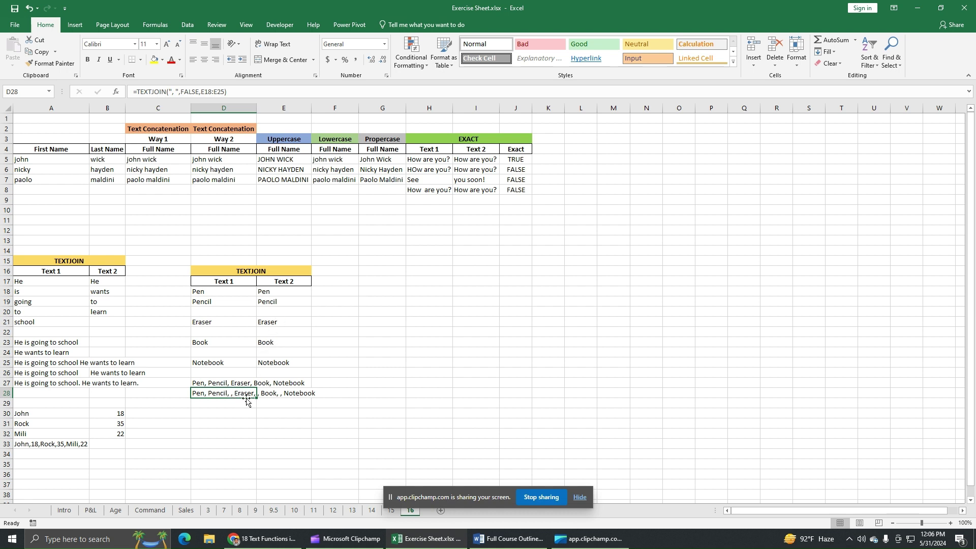
pyautogui.click(260, 414)
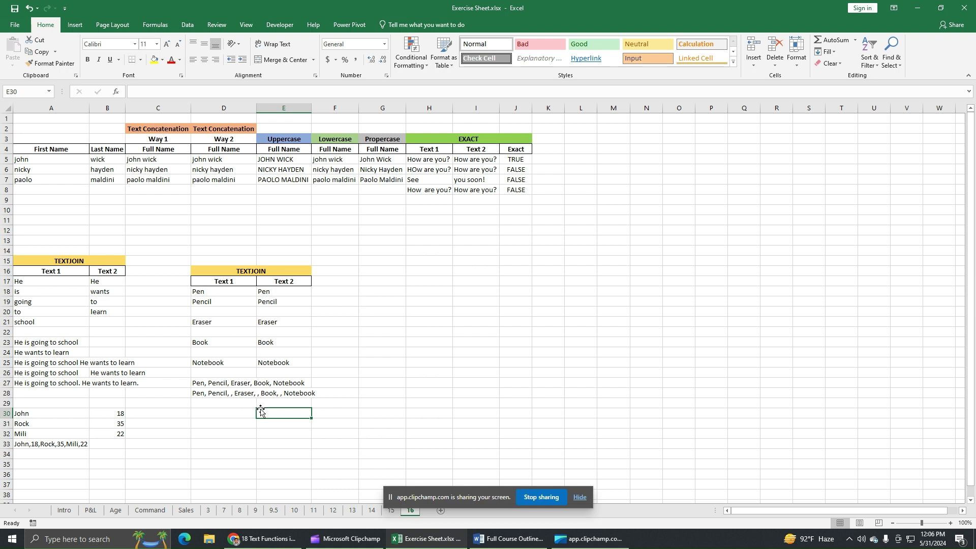
pyautogui.click(270, 332)
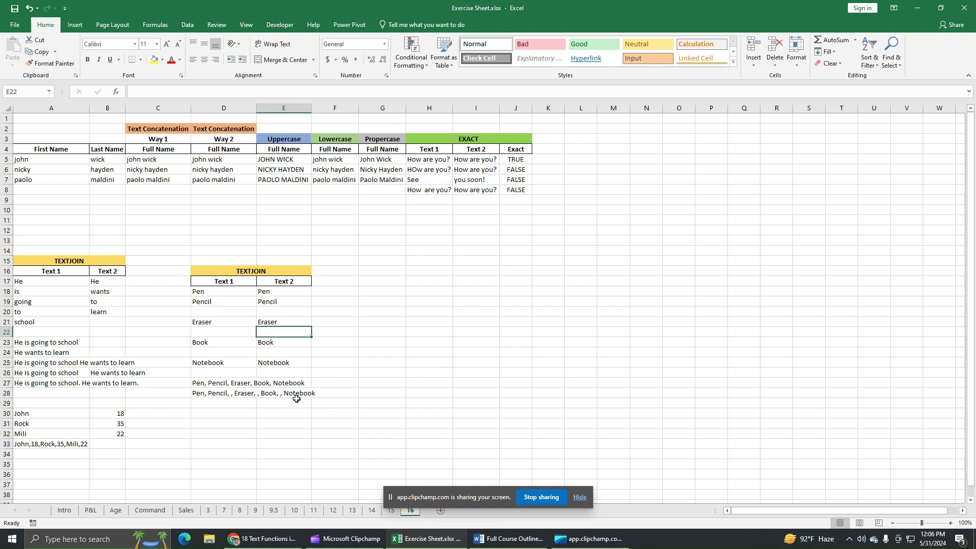
pyautogui.click(271, 395)
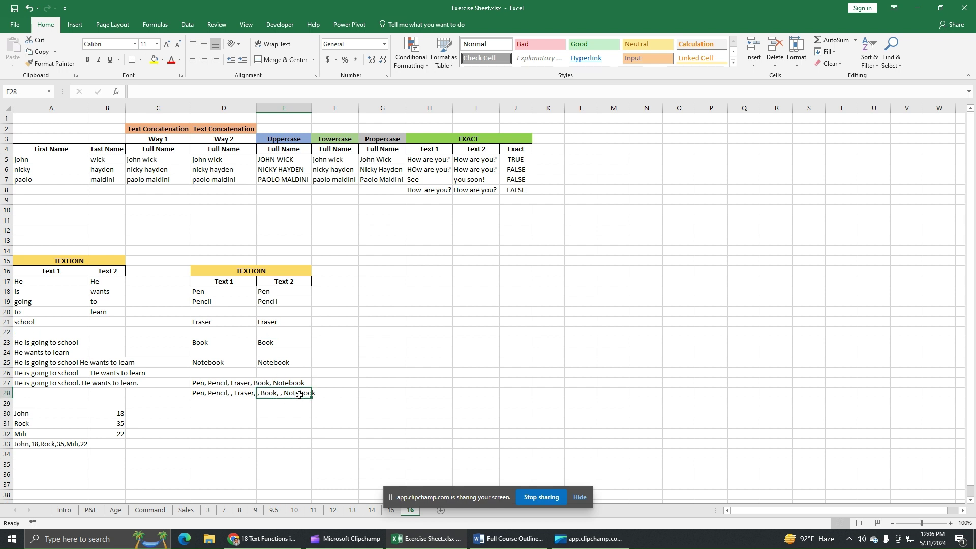
pyautogui.click(295, 424)
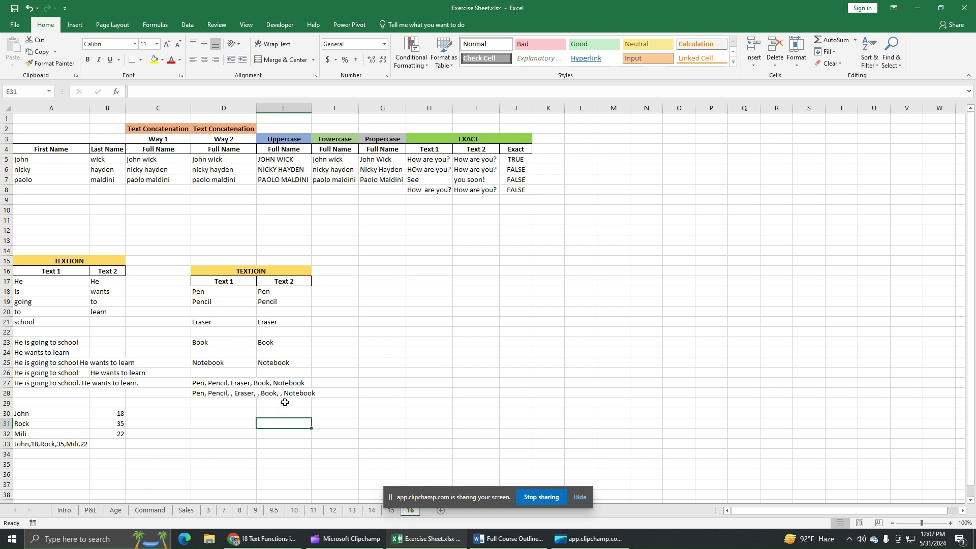
pyautogui.click(341, 404)
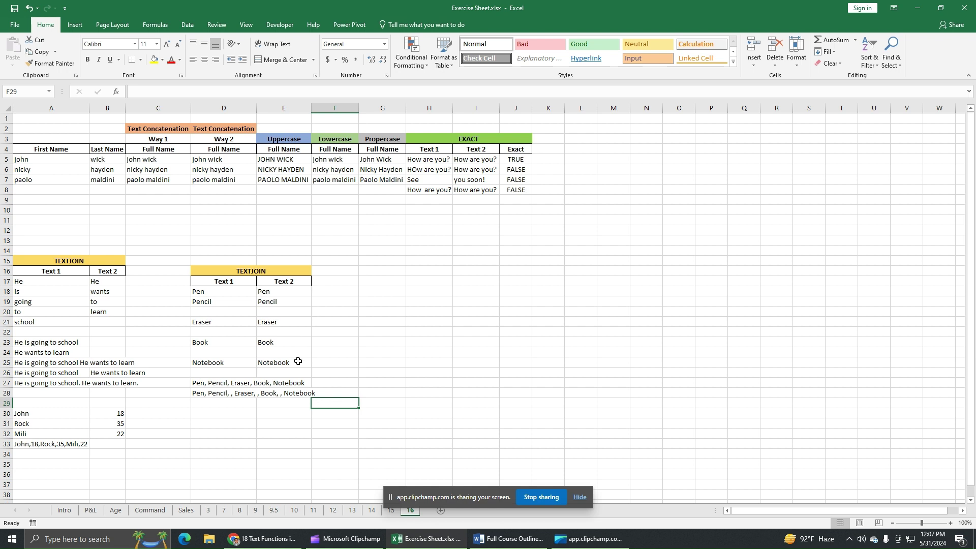
pyautogui.click(370, 366)
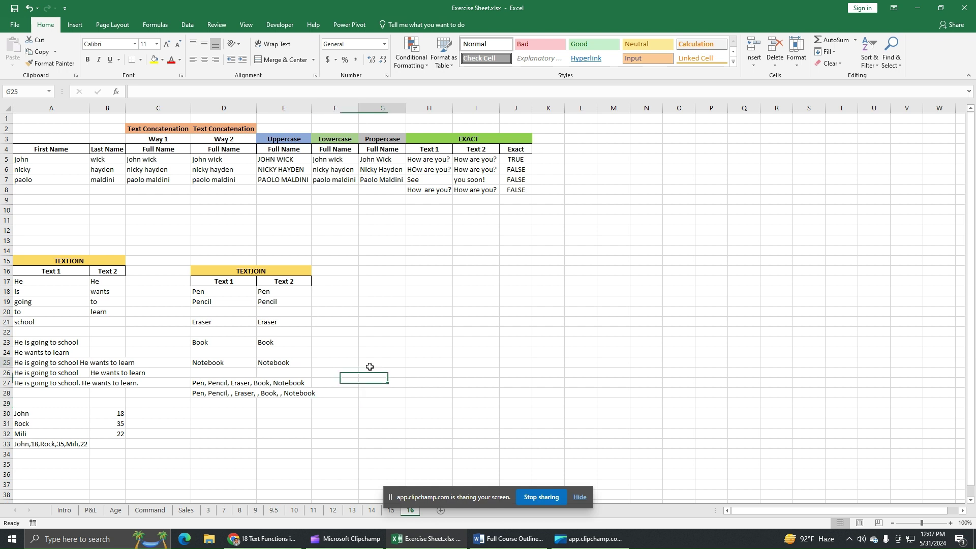